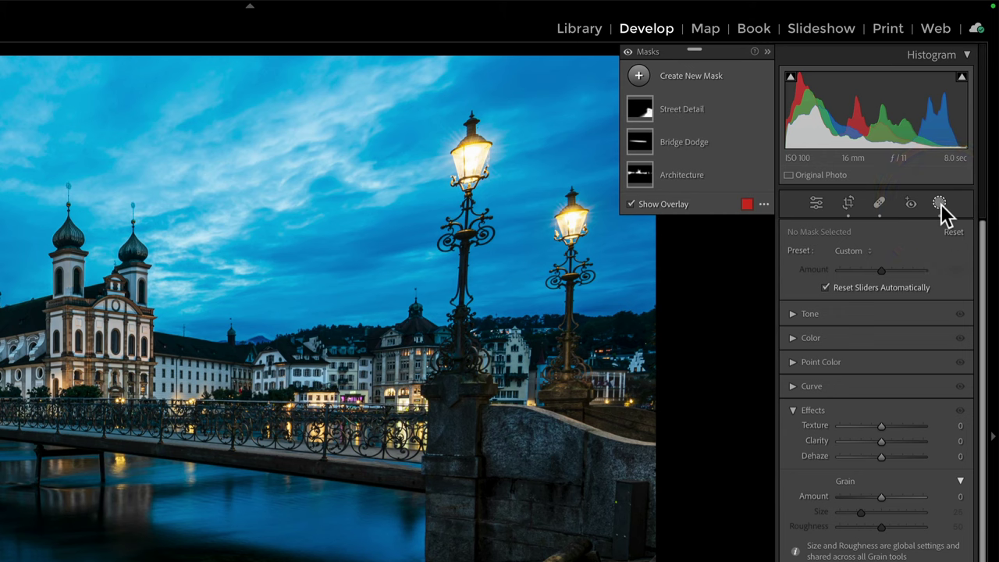
# Open the Architecture mask's components and toggle its visibility to compare the buildings with and without the adjustment
pyautogui.click(685, 176)
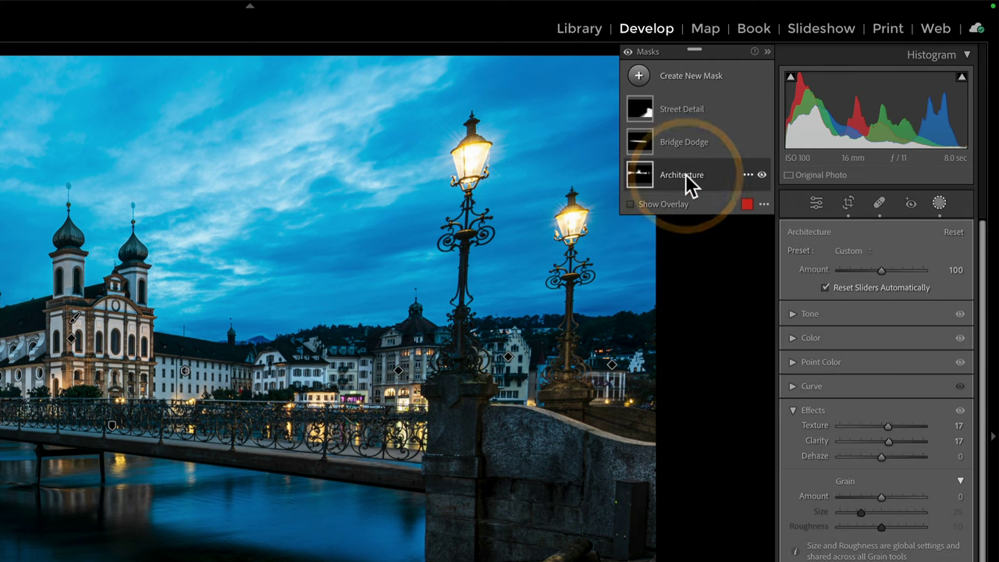
pyautogui.click(707, 176)
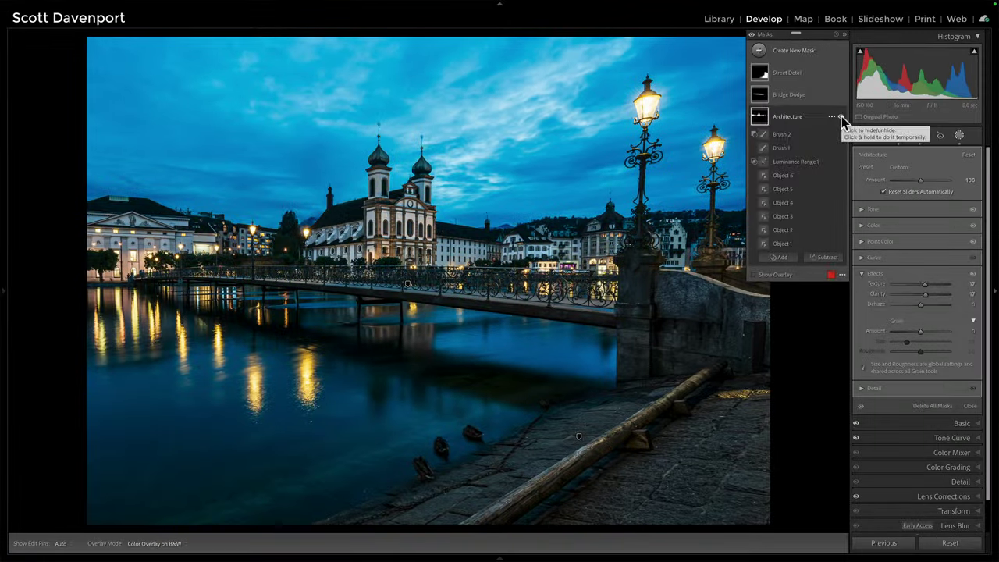
pyautogui.click(762, 175)
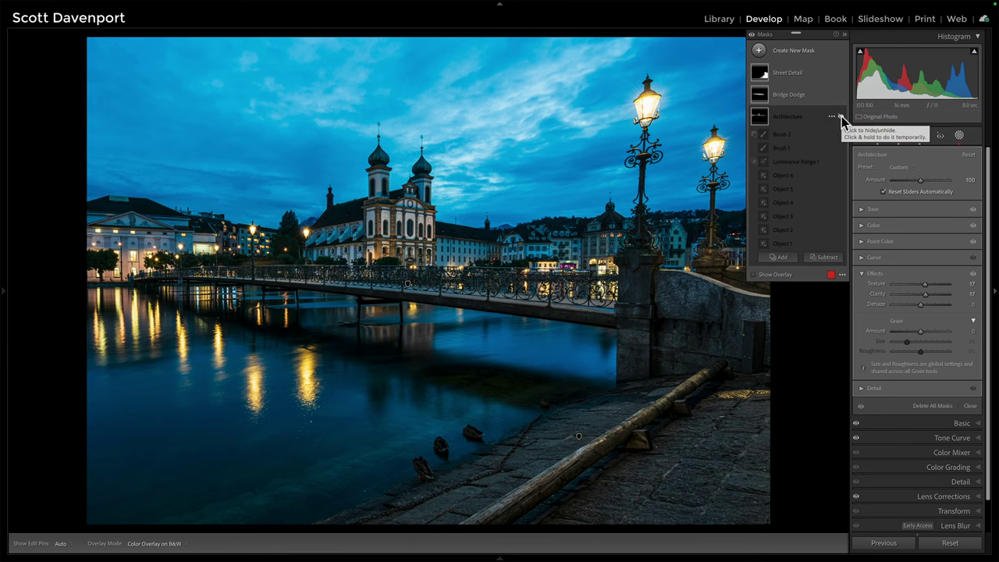
pyautogui.click(842, 117)
pyautogui.click(842, 117)
pyautogui.press('z')
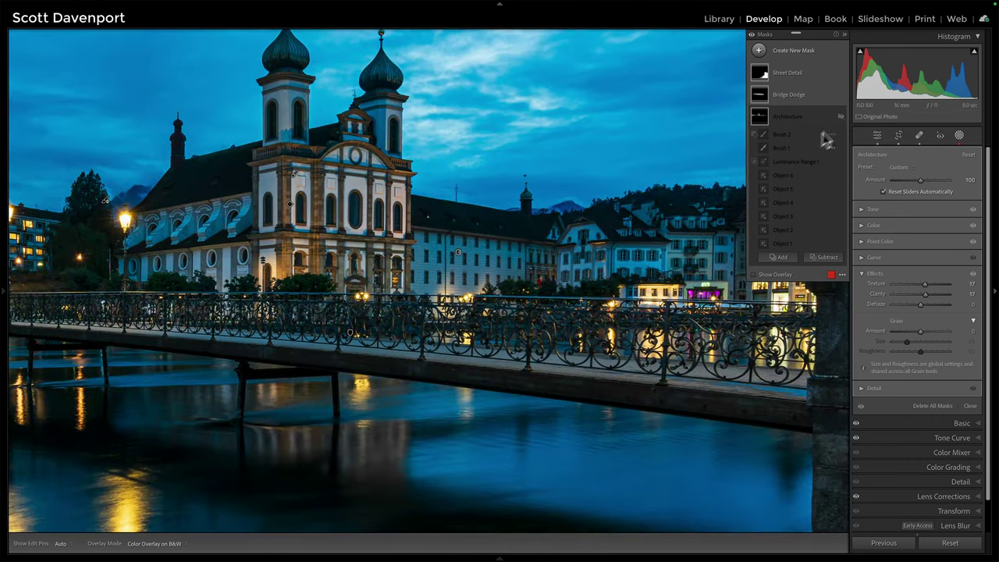
pyautogui.click(841, 116)
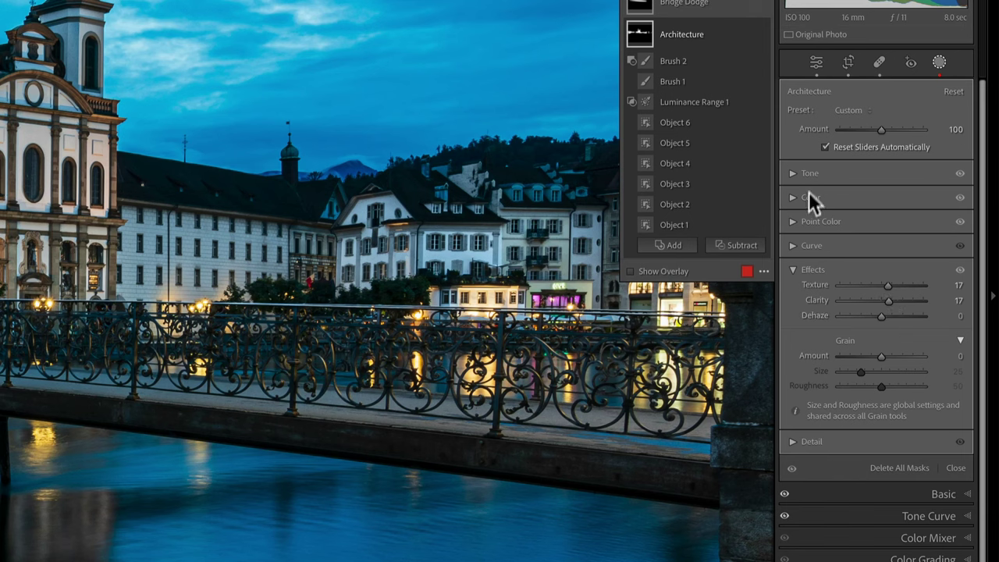
# Review the Architecture mask's Point Color adjustments against the buildings, comparing the mask hidden and shown
pyautogui.click(792, 220)
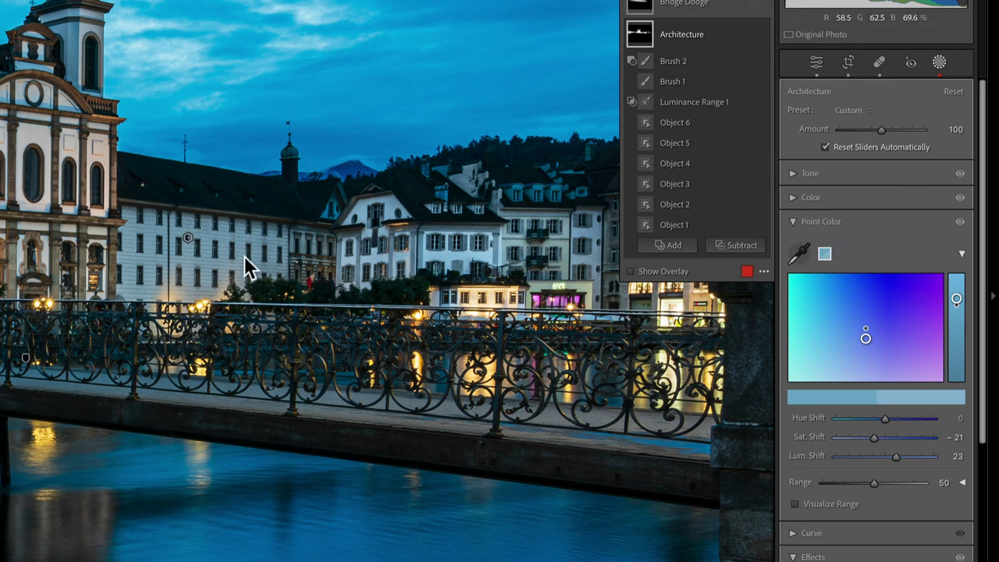
pyautogui.click(761, 34)
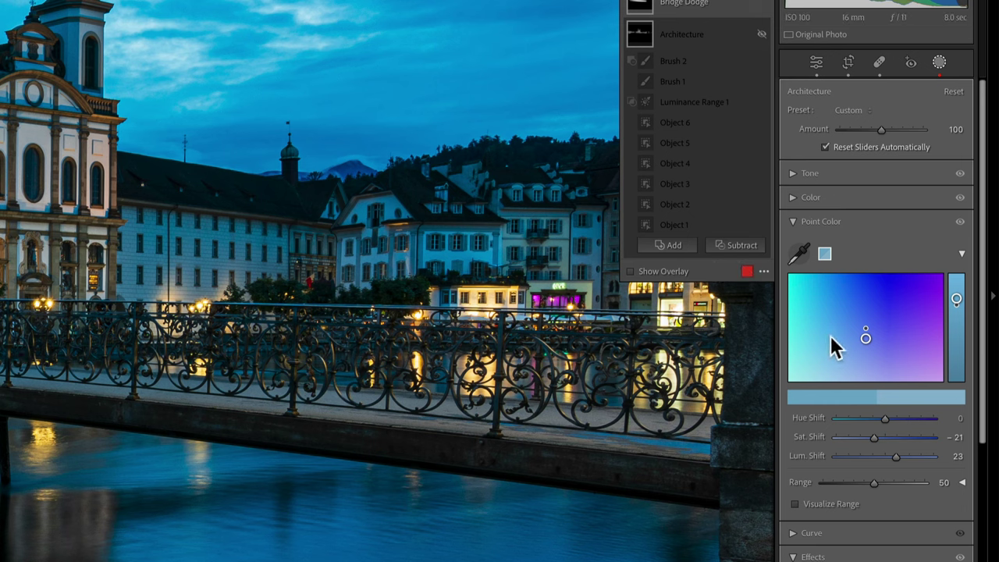
pyautogui.click(761, 33)
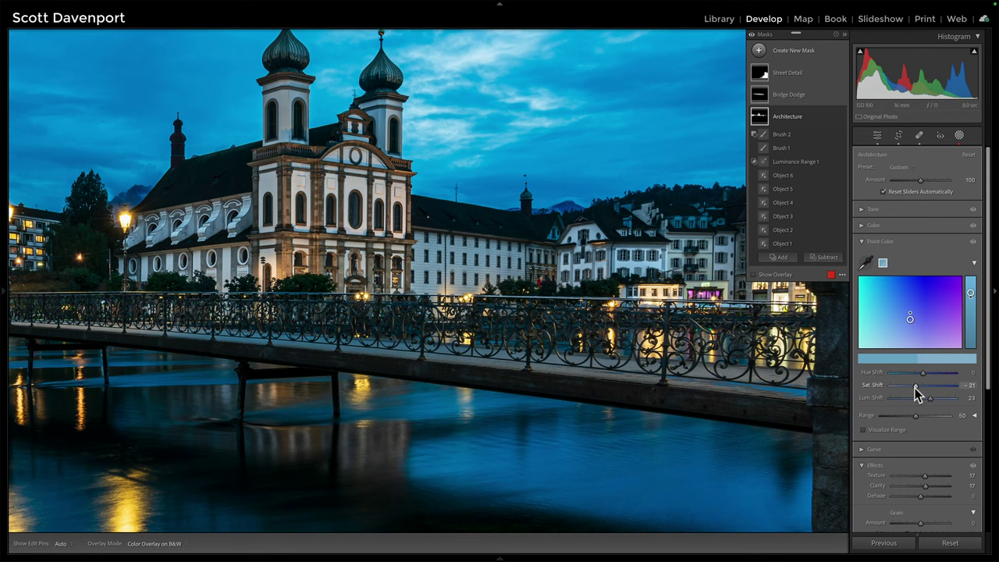
pyautogui.press('z')
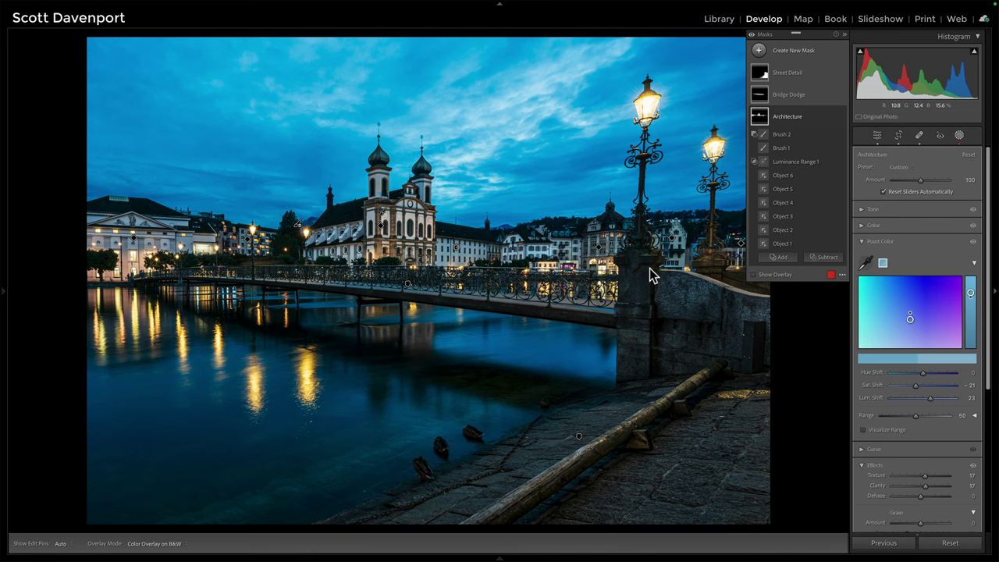
pyautogui.click(823, 119)
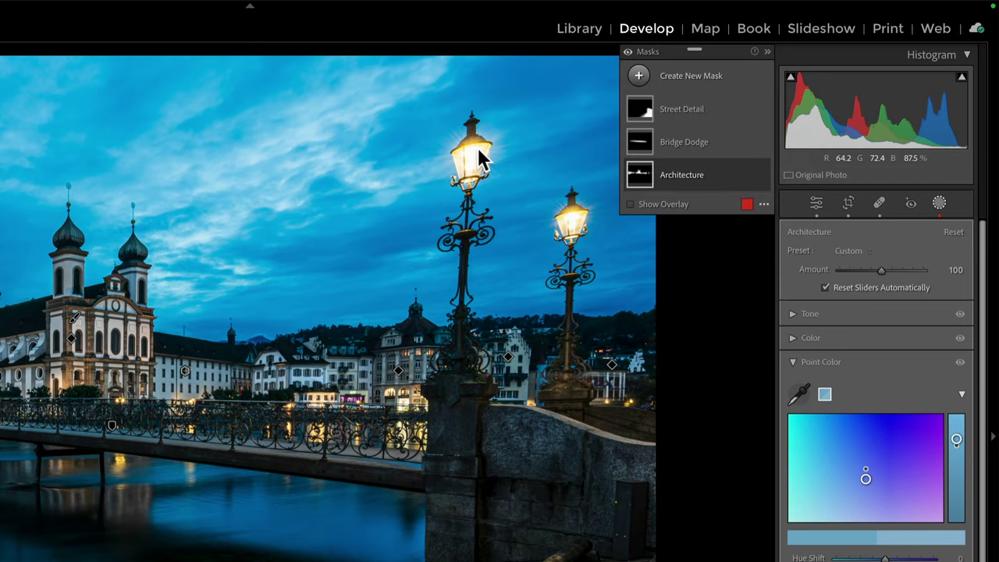
# Create a brush mask over the larger street lamp's lantern and glow, with size 11, feather 81 and Auto Mask off
pyautogui.click(478, 147)
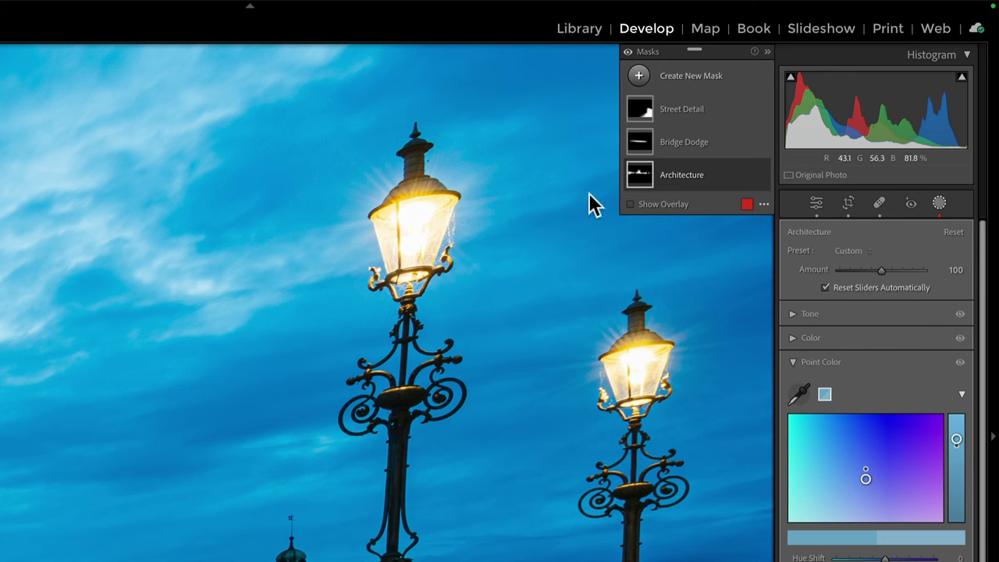
pyautogui.click(642, 75)
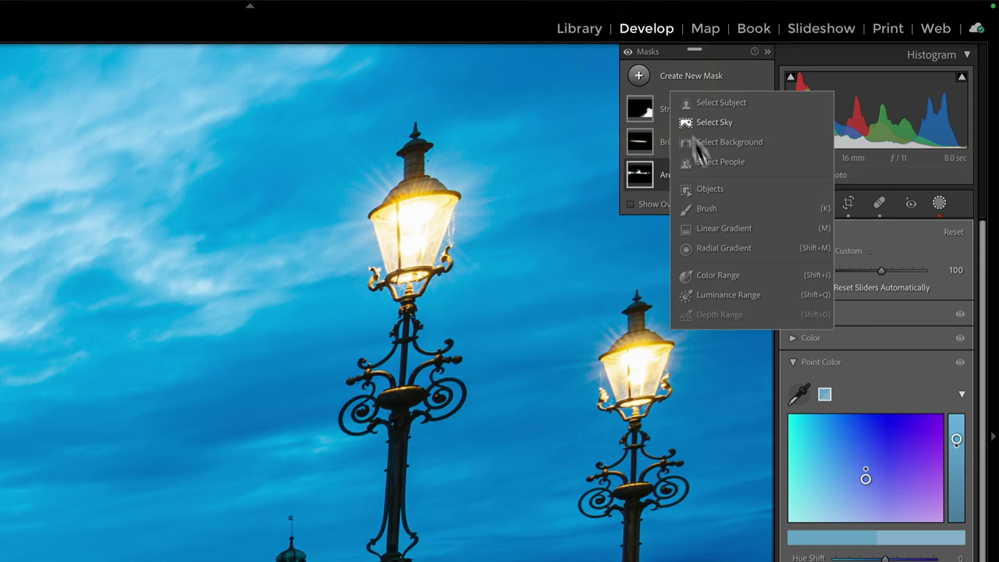
pyautogui.click(705, 213)
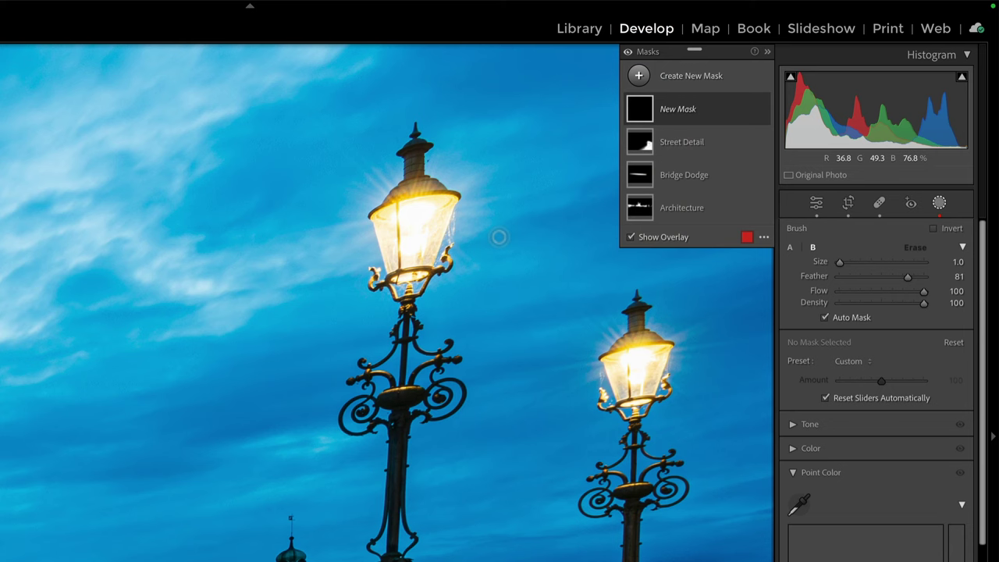
pyautogui.moveTo(429, 217)
pyautogui.mouseDown()
pyautogui.moveTo(412, 246)
pyautogui.moveTo(404, 220)
pyautogui.mouseUp()
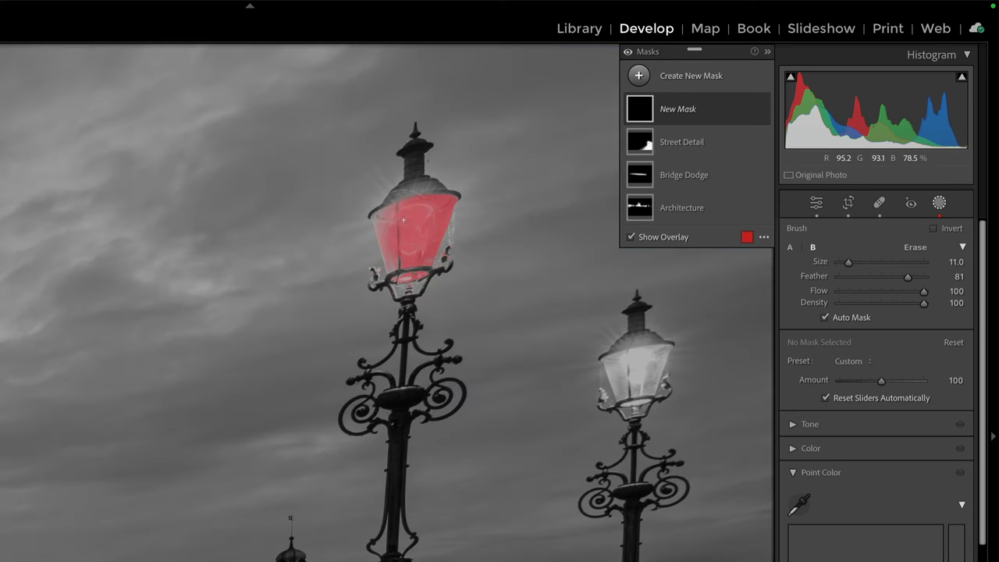
pyautogui.click(827, 317)
pyautogui.moveTo(410, 199)
pyautogui.mouseDown()
pyautogui.moveTo(410, 268)
pyautogui.moveTo(423, 222)
pyautogui.moveTo(415, 206)
pyautogui.moveTo(399, 265)
pyautogui.mouseUp()
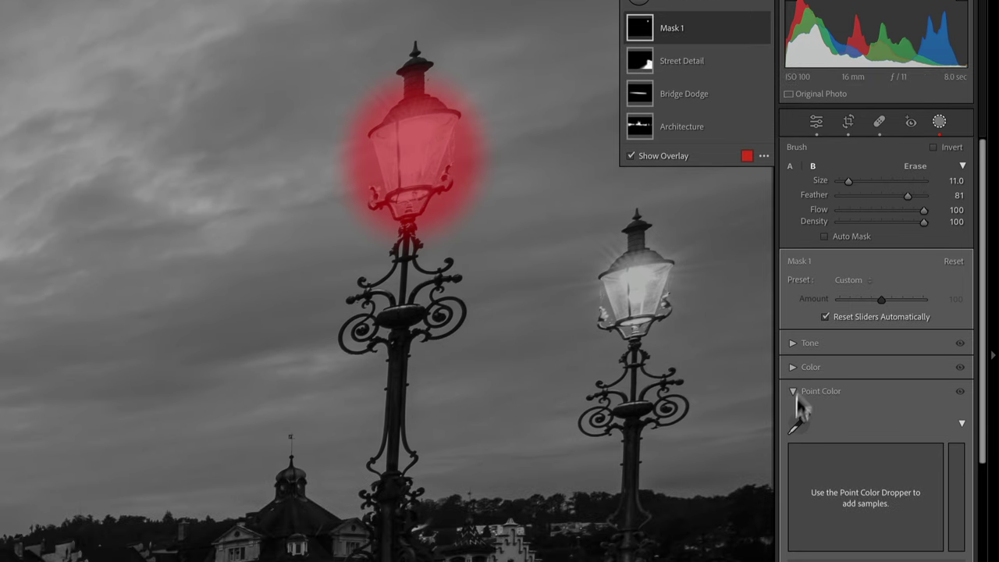
# Sample the lantern's golden yellow and pale cream light as two Point Color swatches and make the yellow one active
pyautogui.click(804, 421)
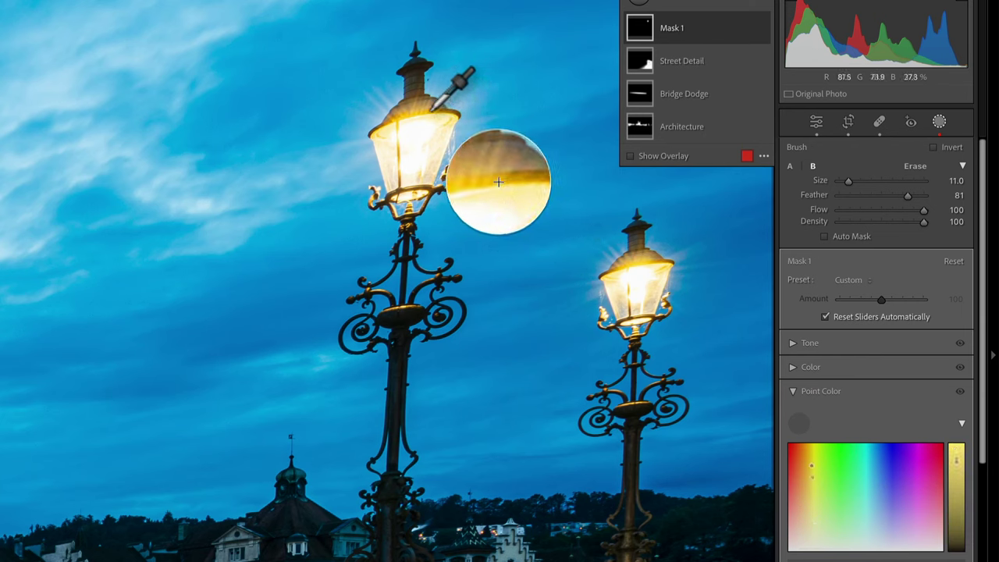
pyautogui.click(433, 113)
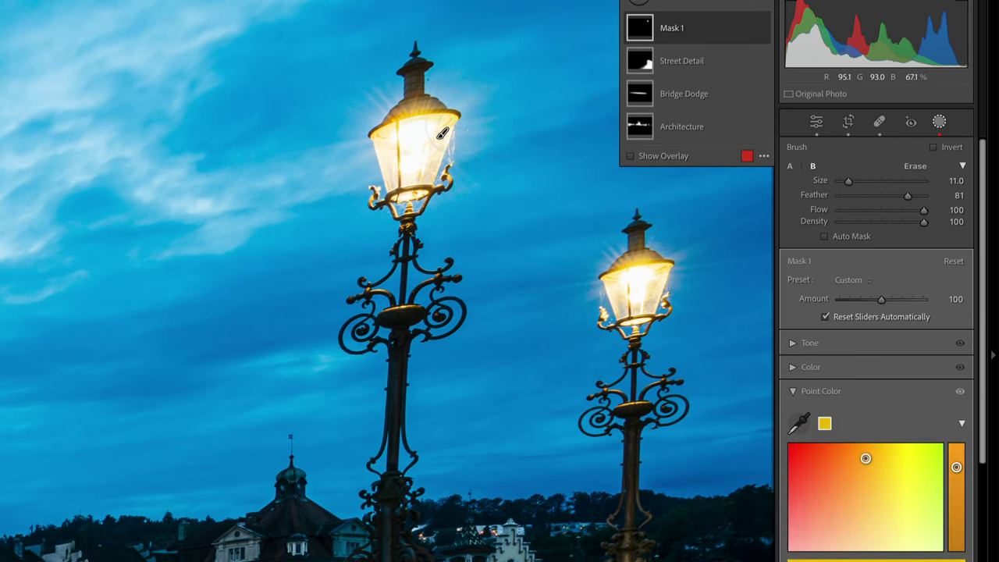
pyautogui.click(799, 422)
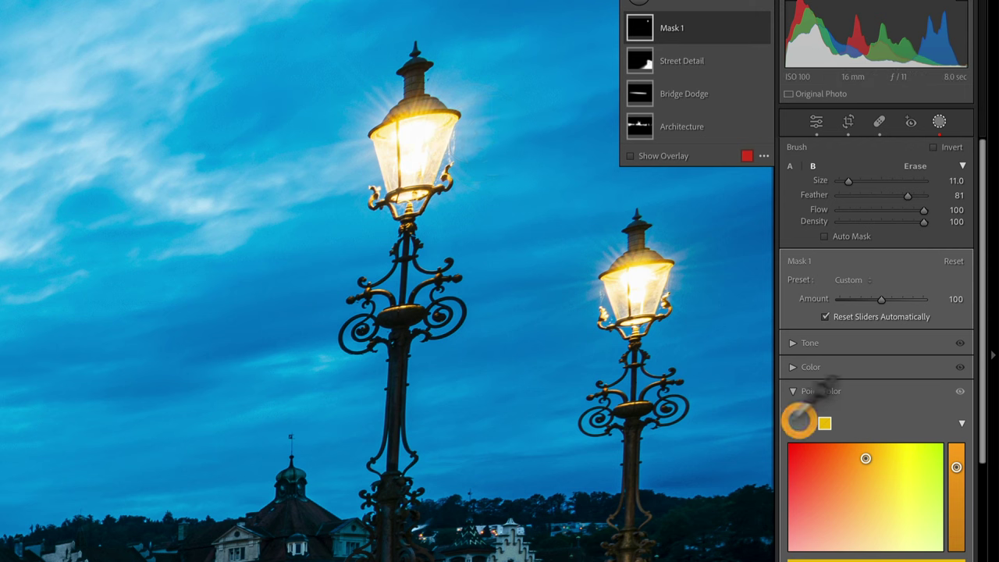
pyautogui.click(441, 119)
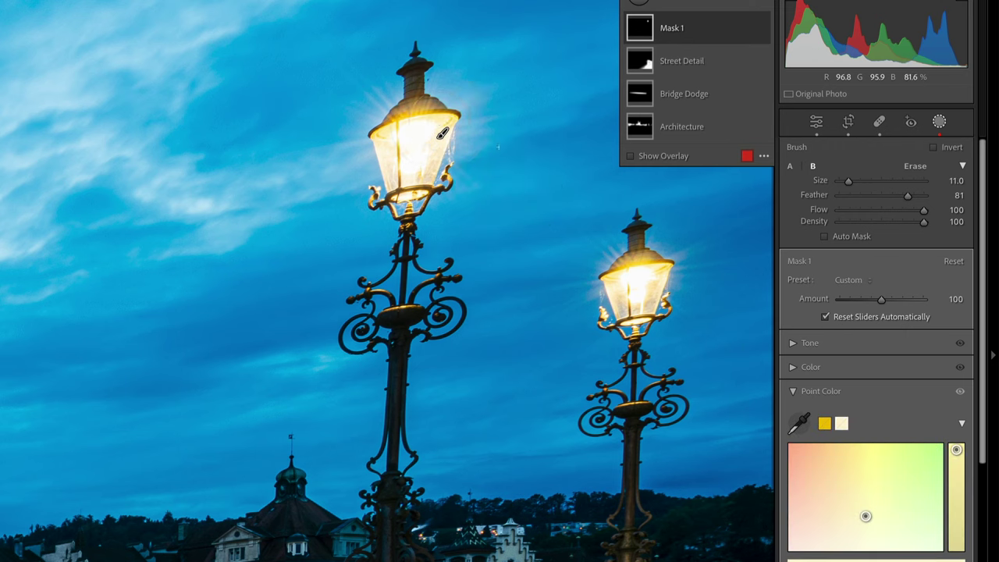
pyautogui.click(826, 425)
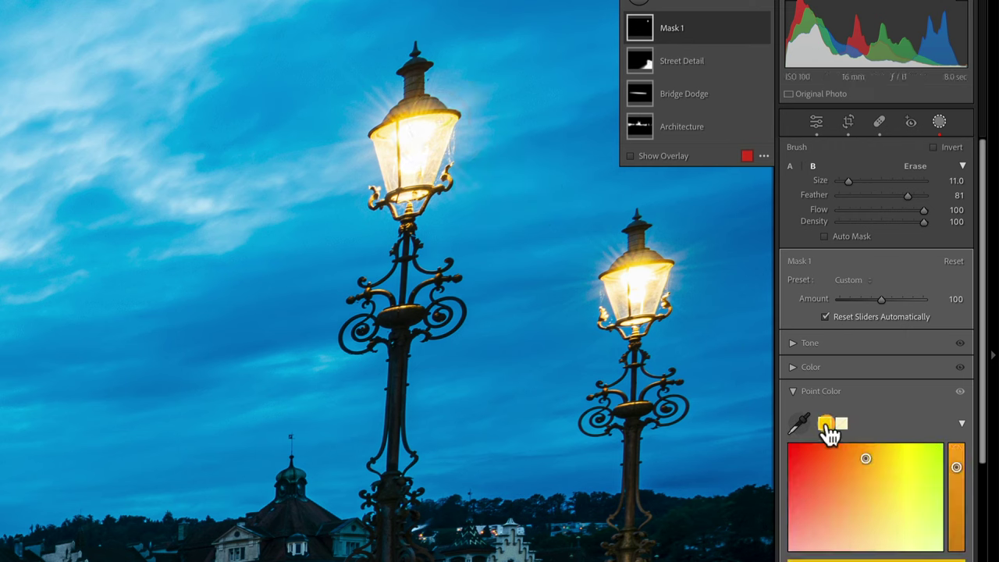
pyautogui.click(842, 425)
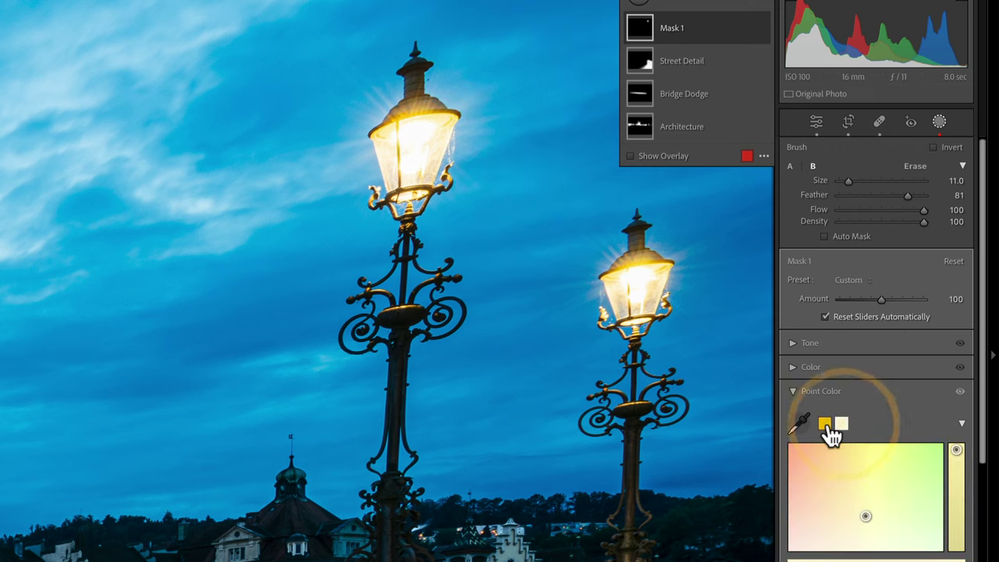
pyautogui.click(826, 426)
pyautogui.click(842, 425)
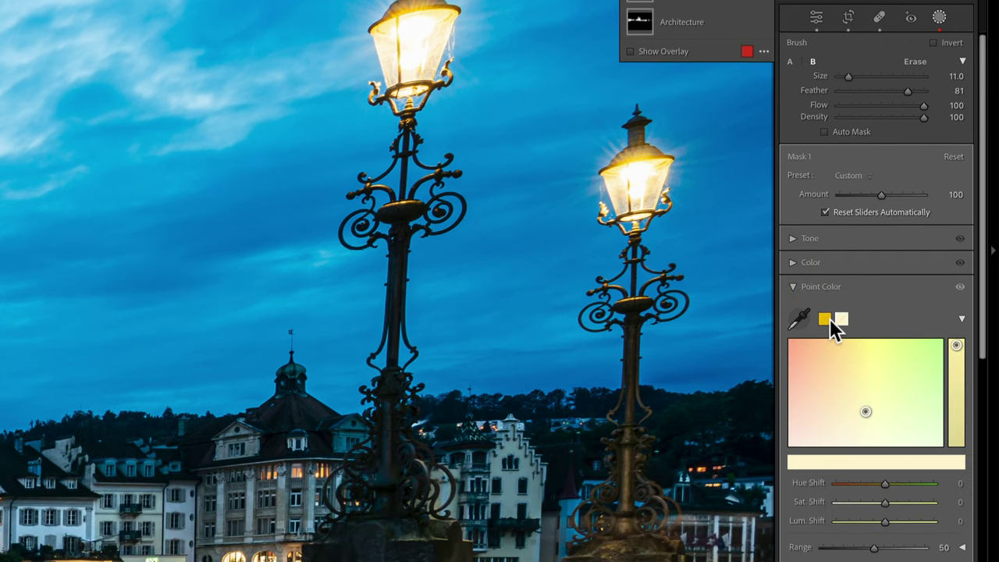
pyautogui.click(829, 319)
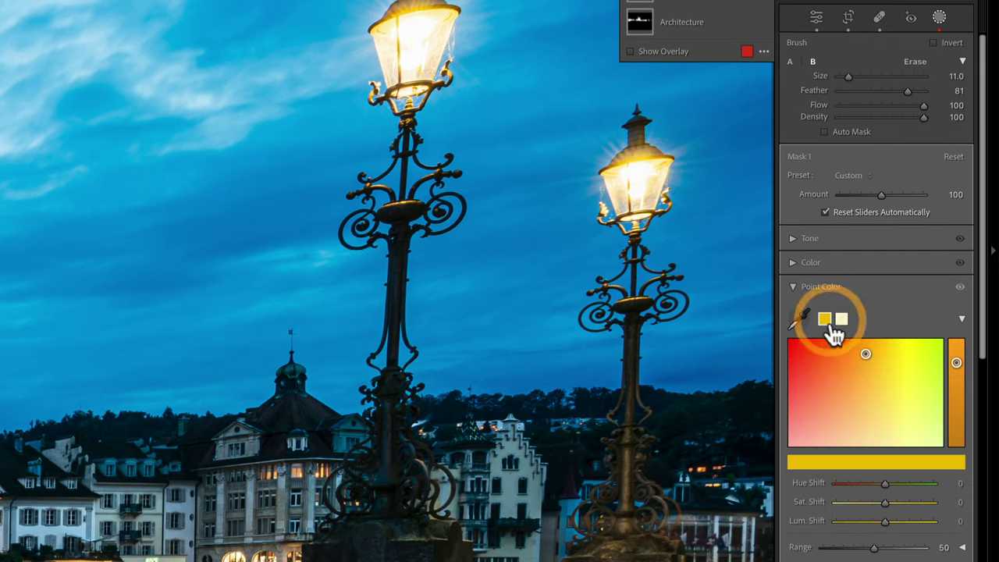
pyautogui.moveTo(884, 501); pyautogui.dragTo(865, 503)
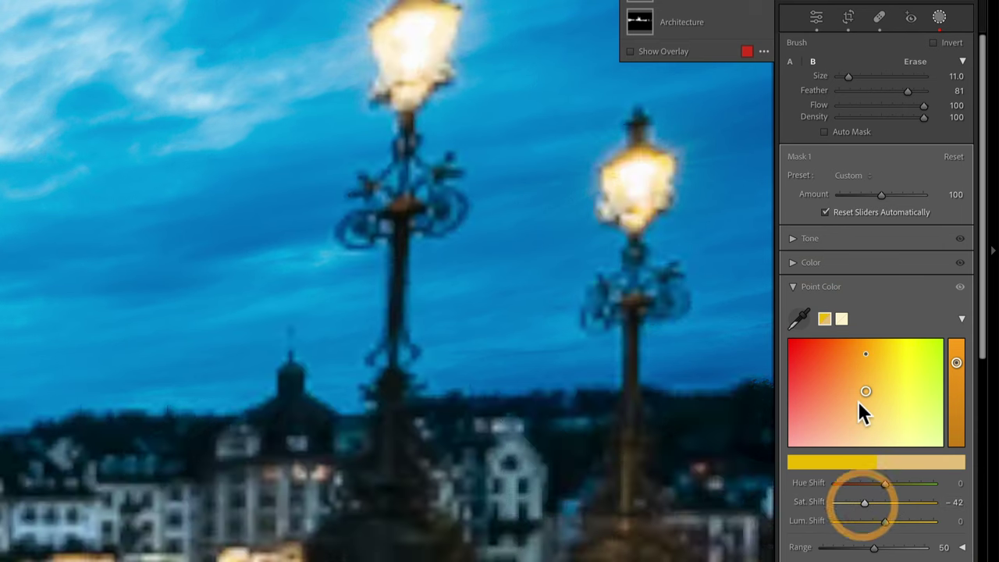
pyautogui.scroll(-3, 897, 70)
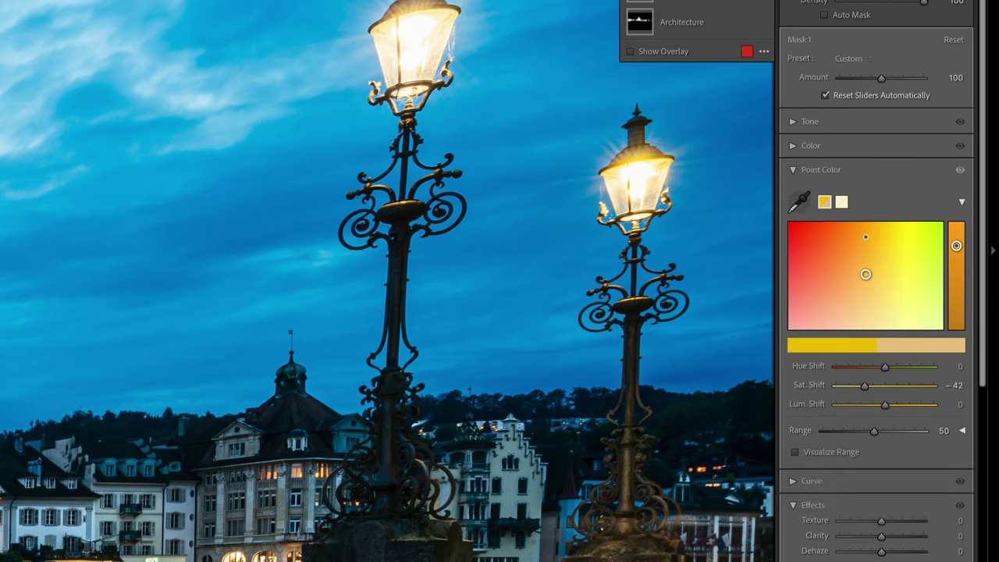
pyautogui.scroll(-3, 849, 89)
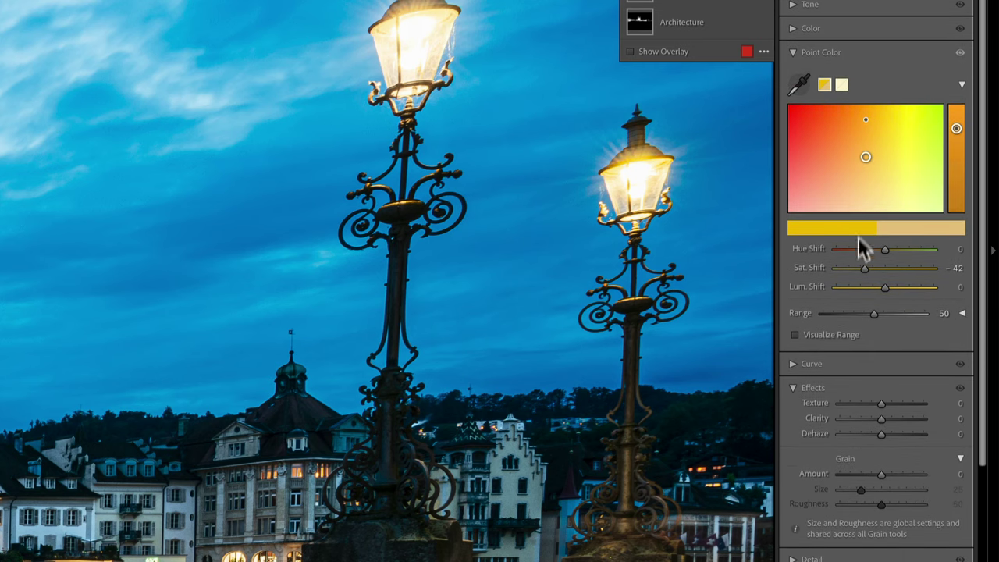
pyautogui.doubleClick(813, 267)
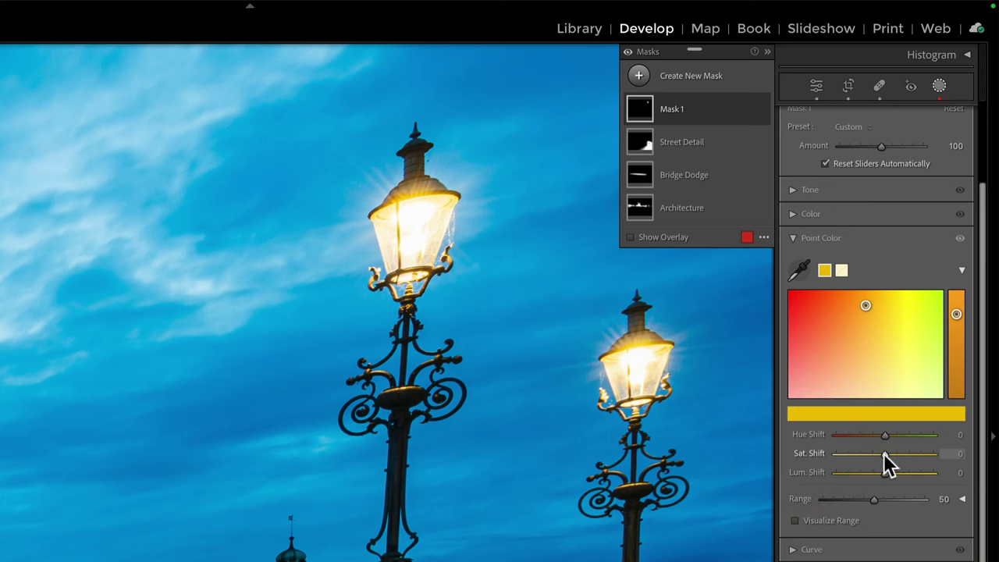
# Lower the yellow swatch's saturation shift and set the cream swatch's saturation shift to -30
pyautogui.moveTo(884, 453); pyautogui.dragTo(868, 455)
pyautogui.click(842, 271)
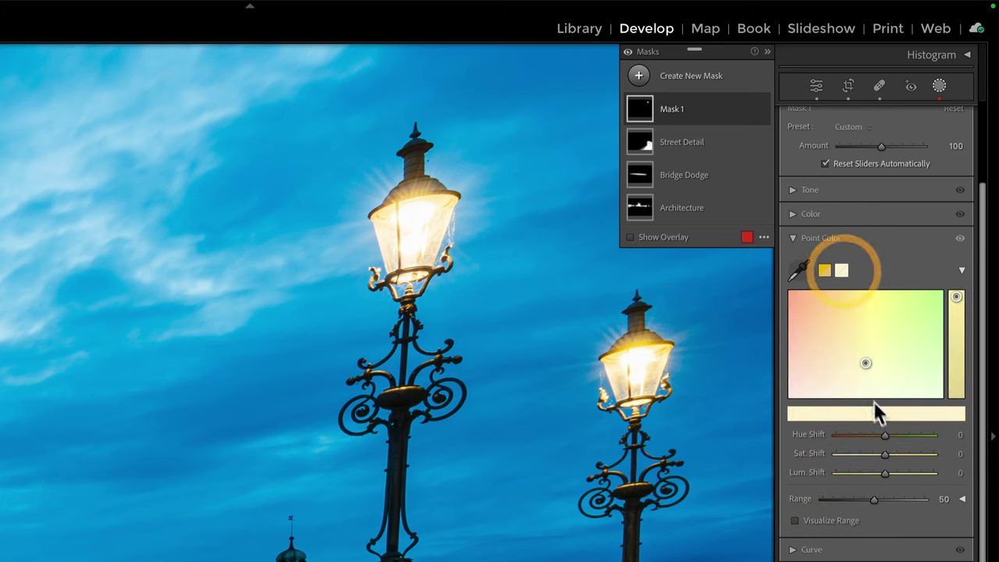
pyautogui.moveTo(885, 453); pyautogui.dragTo(873, 455)
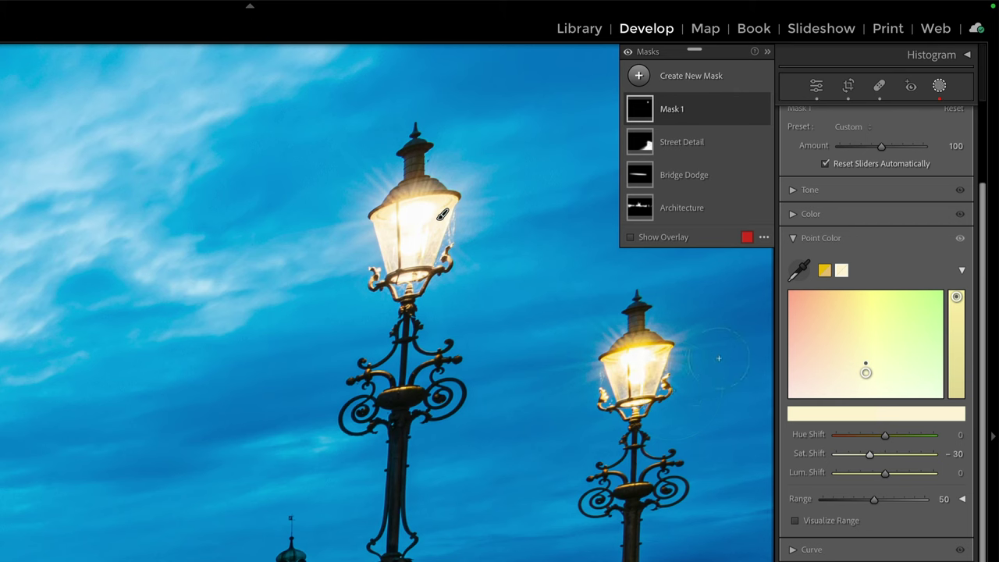
# Toggle the lamp mask's visibility repeatedly to compare the lantern color before and after the correction
pyautogui.click(762, 107)
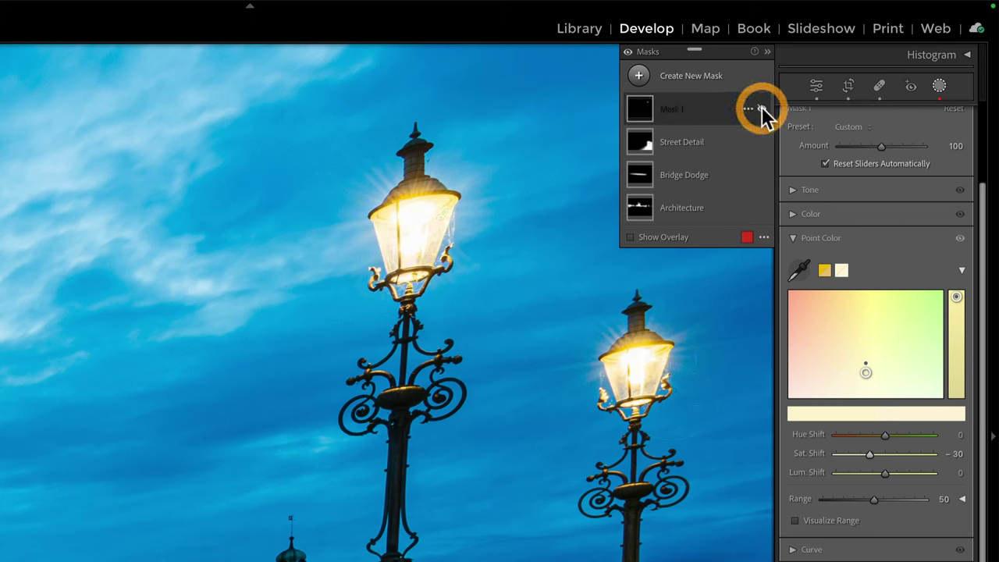
pyautogui.click(762, 107)
pyautogui.click(762, 107)
pyautogui.click(762, 107)
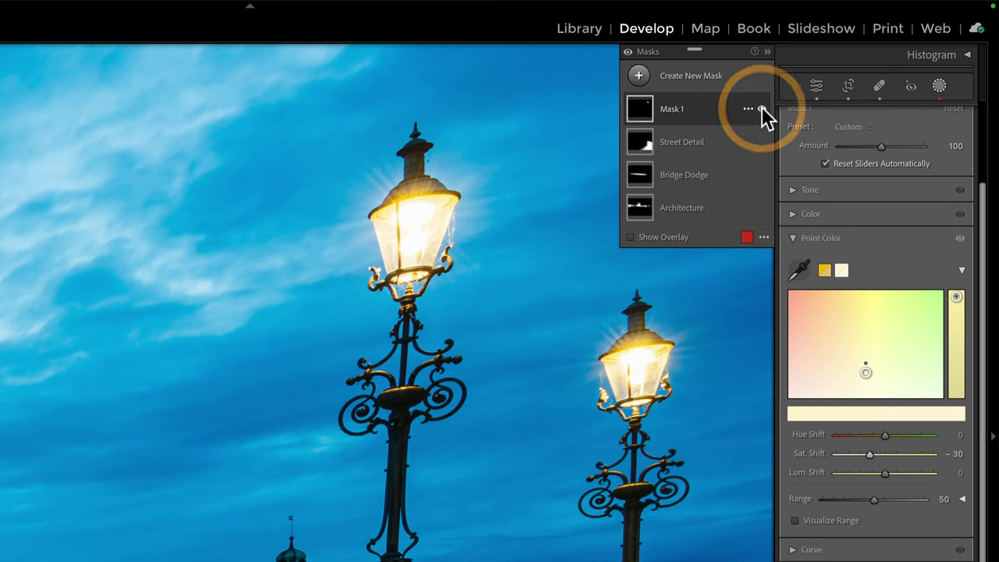
pyautogui.click(762, 107)
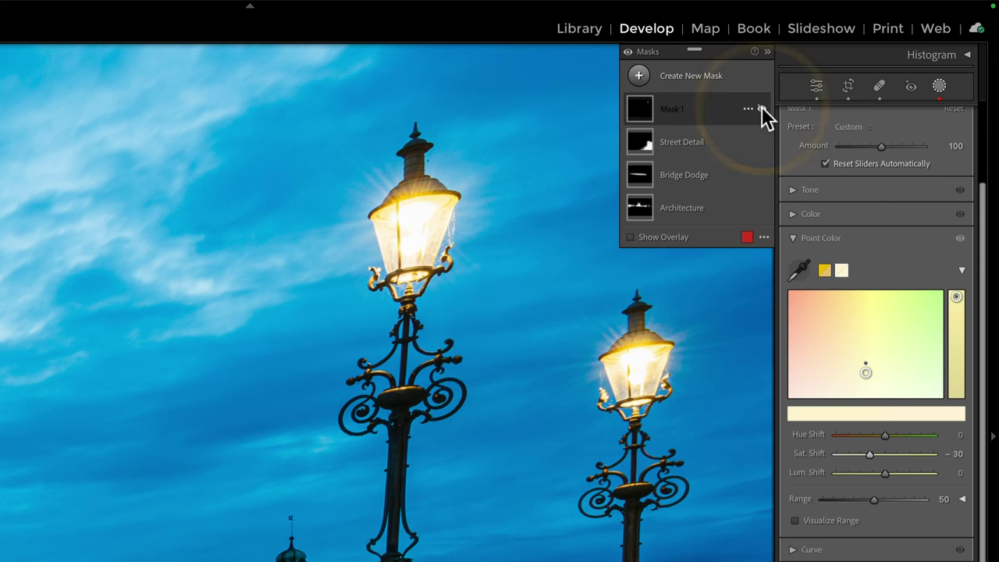
pyautogui.click(762, 107)
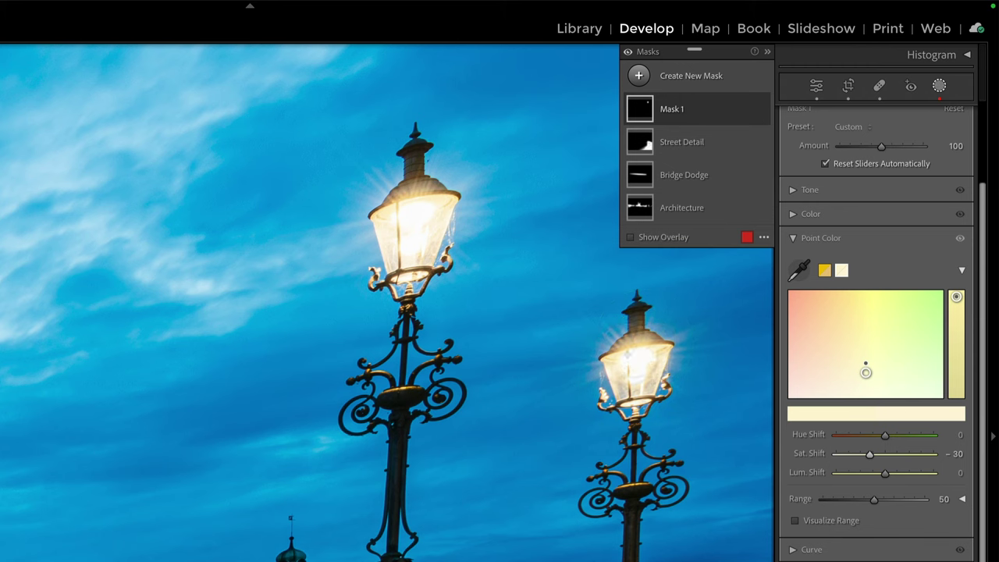
# Extend the lamp mask by brushing over the two street lamps on the bridge just beside the church
pyautogui.press('z')
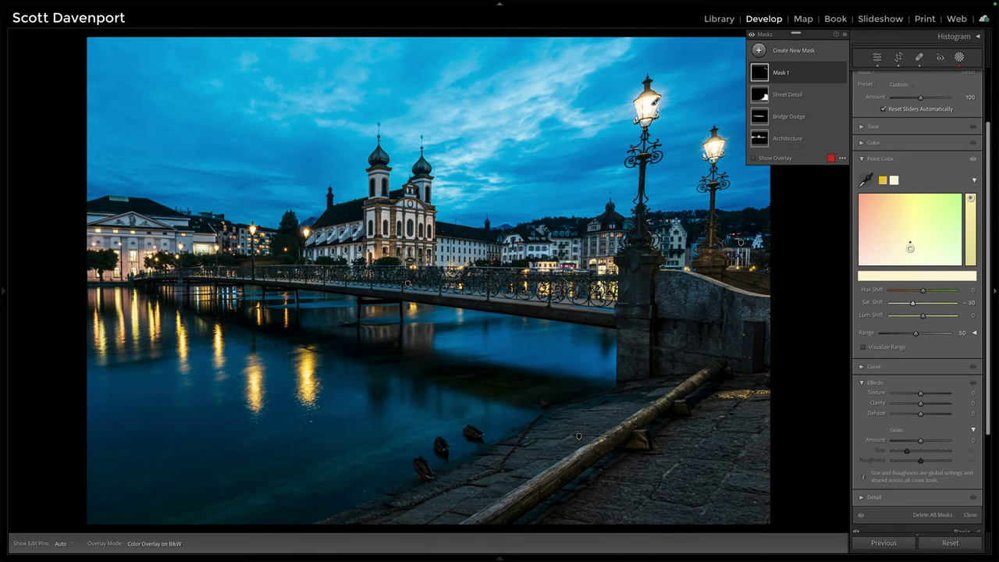
pyautogui.press('z')
pyautogui.hscroll(-5, 391, 326)
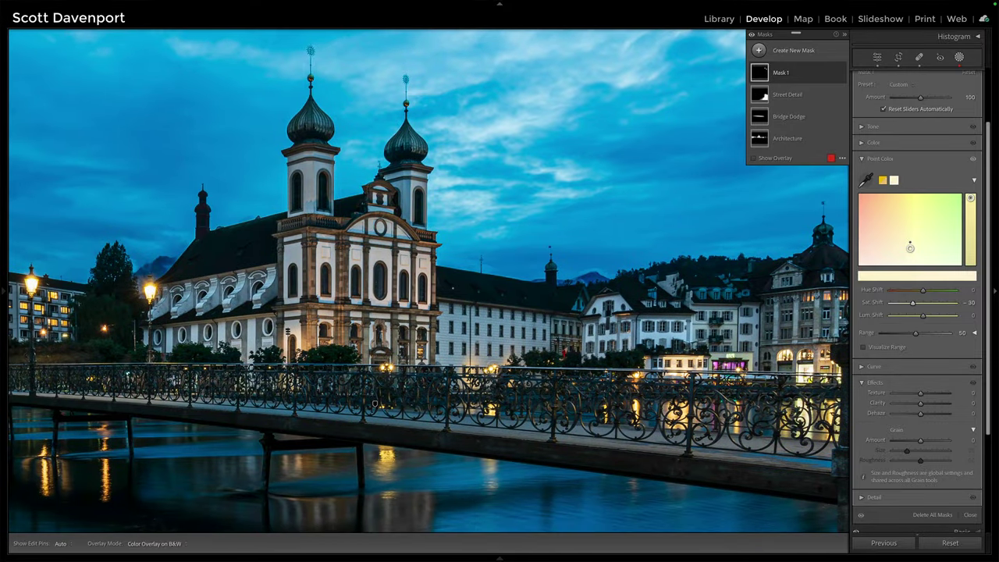
pyautogui.press('h')
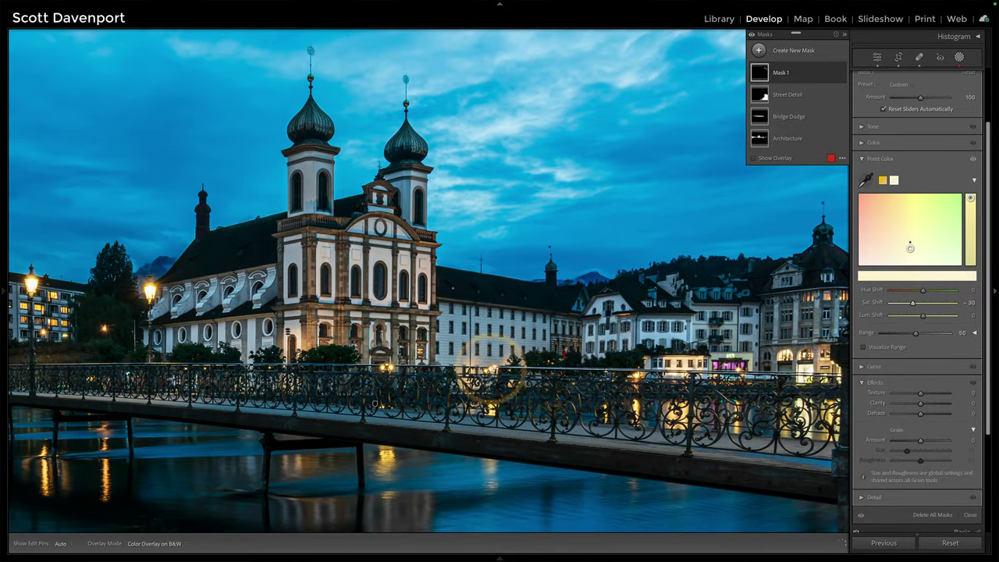
pyautogui.press('h')
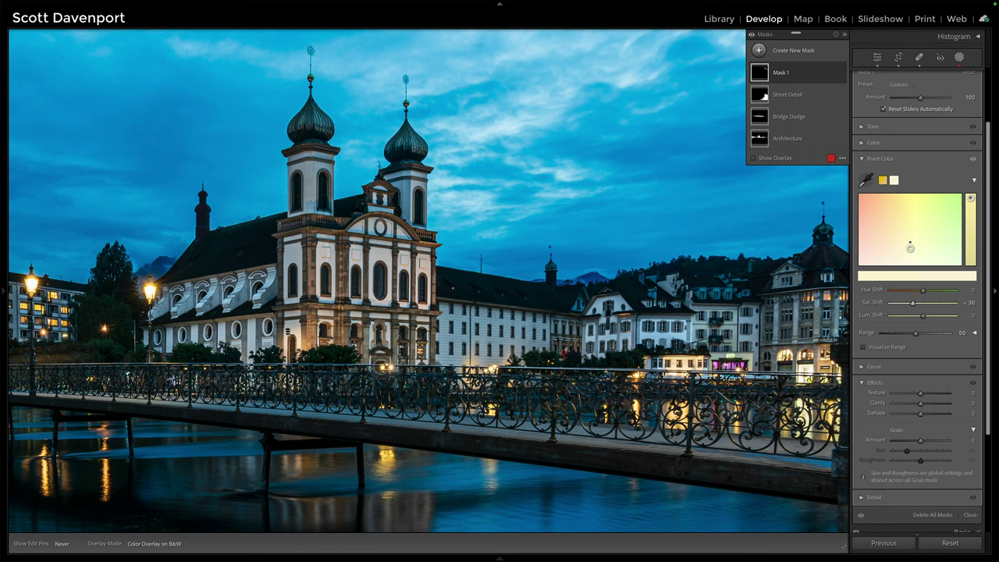
pyautogui.press('h')
pyautogui.moveTo(360, 375); pyautogui.dragTo(411, 372)
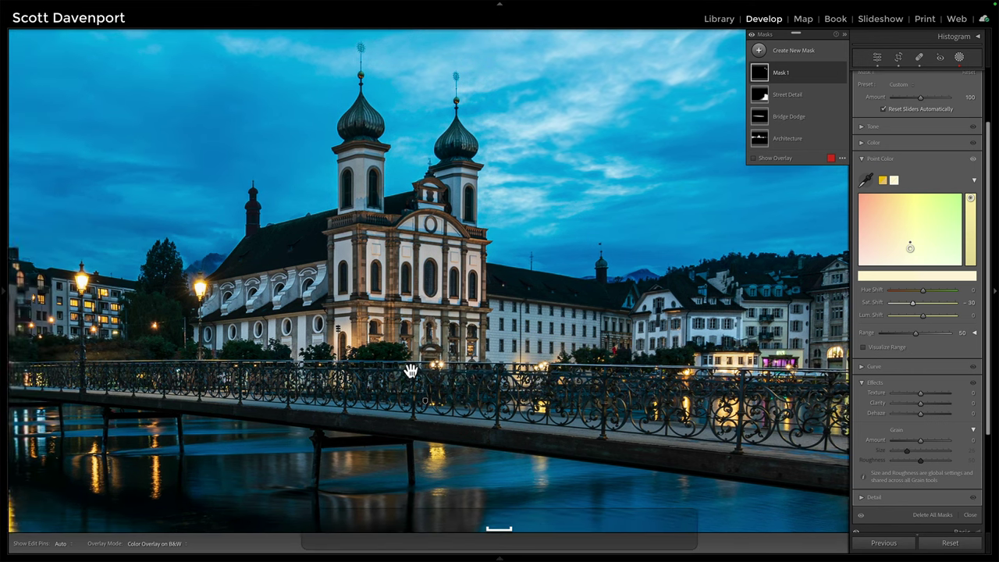
pyautogui.hscroll(-5, 410, 372)
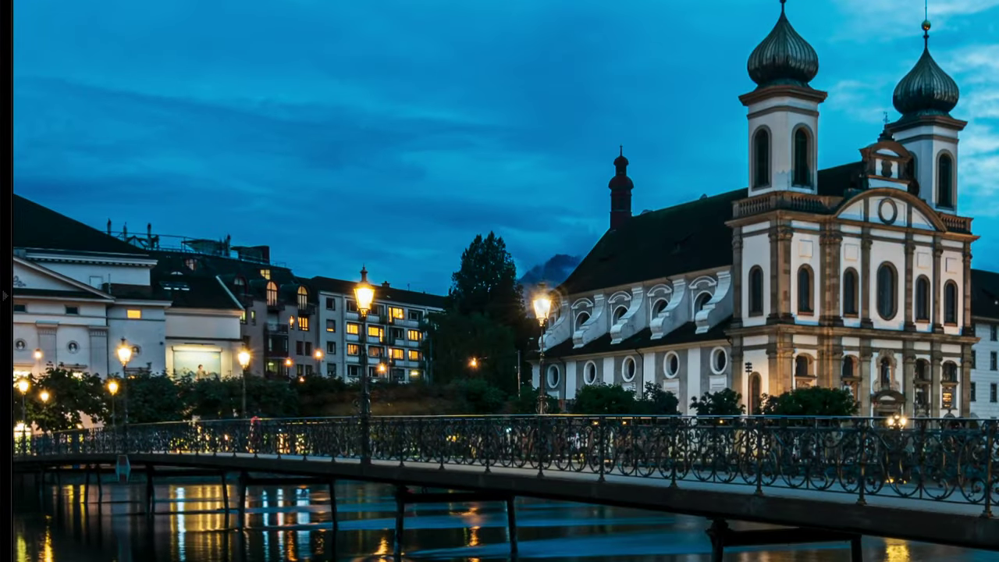
pyautogui.click(543, 290)
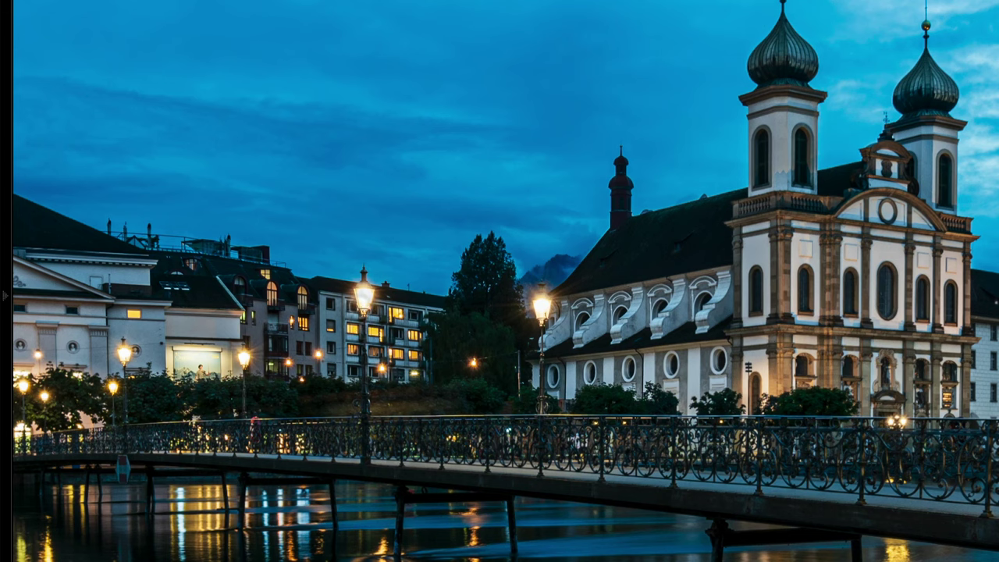
pyautogui.click(364, 304)
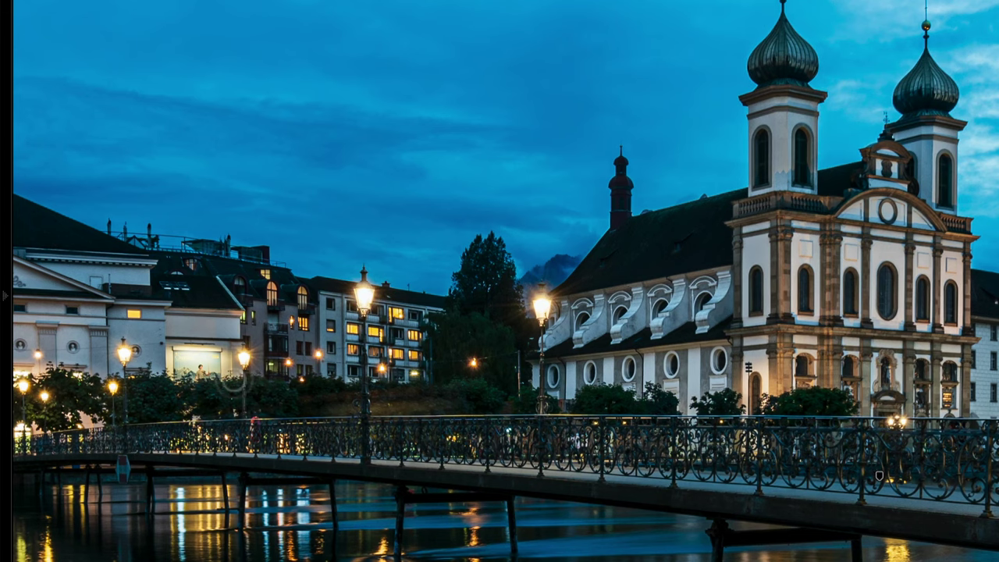
# Brush the same mask over the smaller distant lamps in front of the apartment buildings, the trees and the pedimented building
pyautogui.click(318, 354)
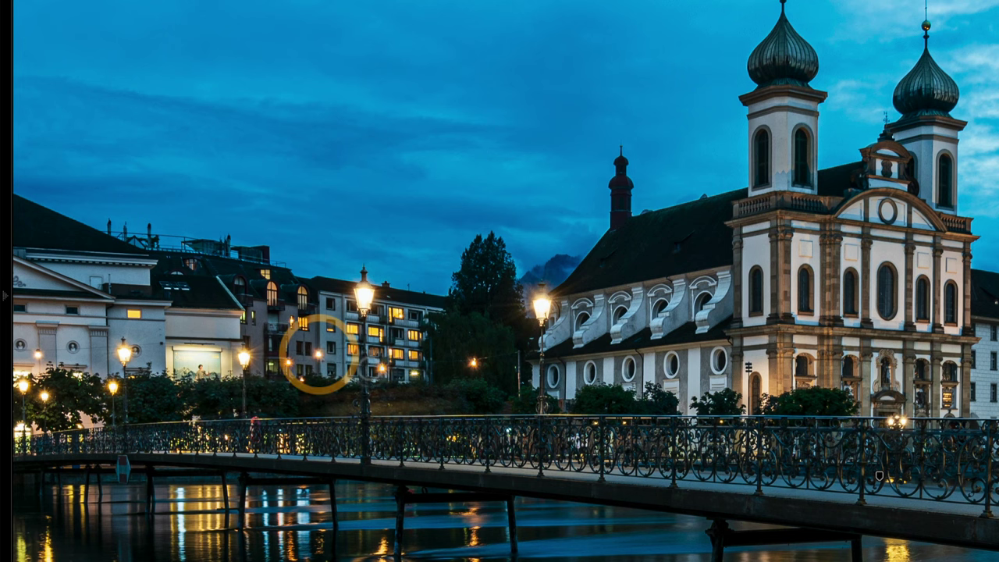
pyautogui.click(383, 371)
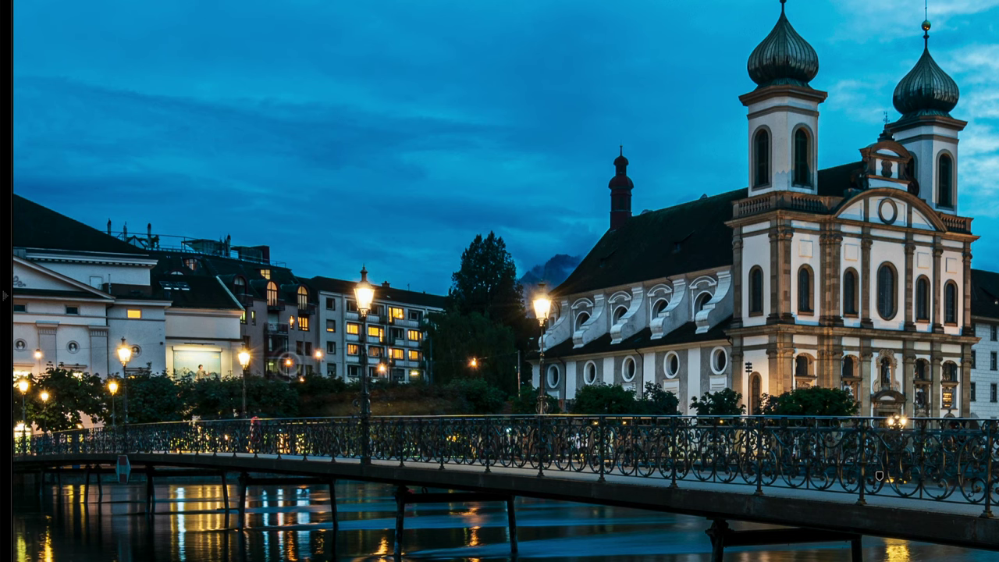
pyautogui.click(474, 363)
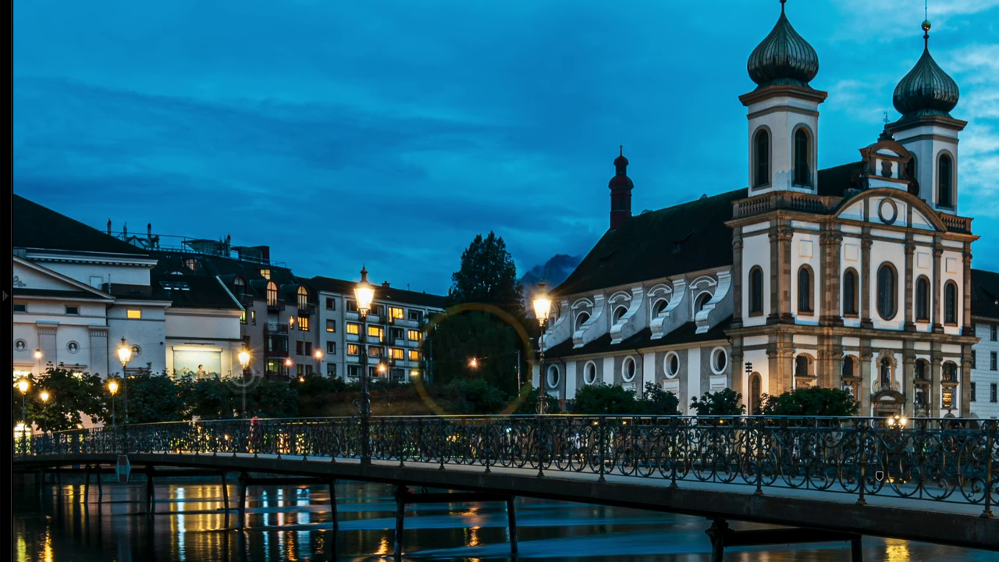
pyautogui.click(244, 360)
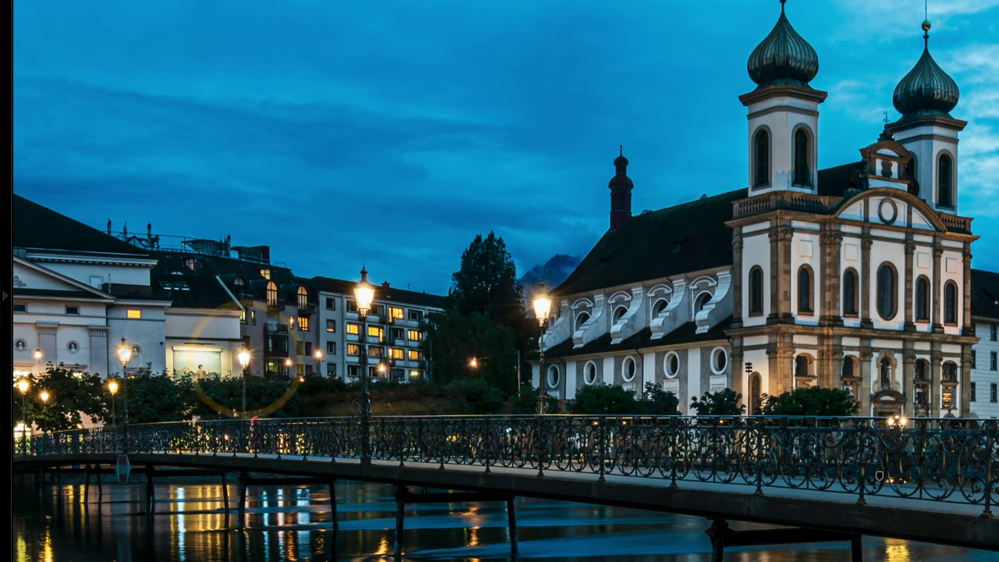
pyautogui.click(123, 354)
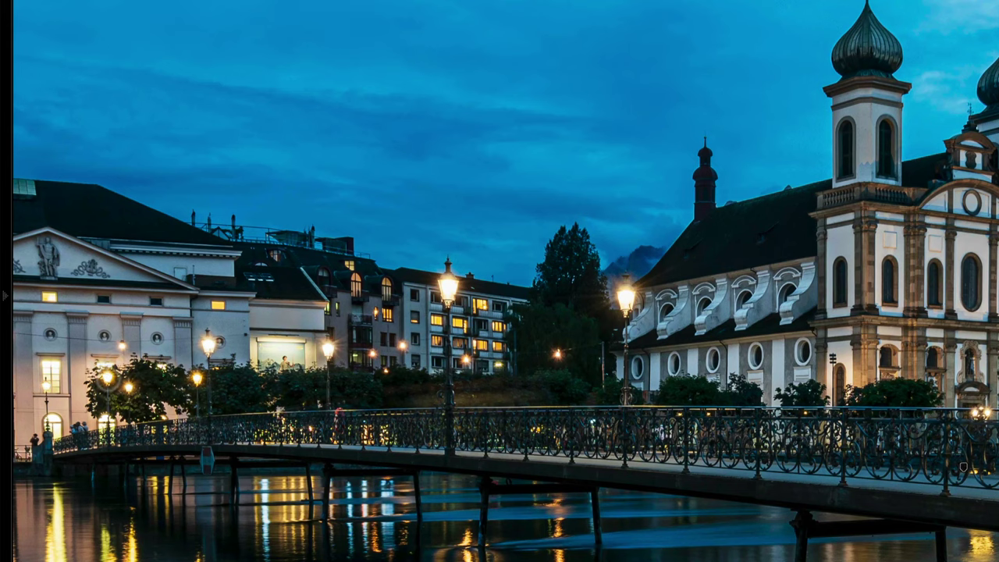
pyautogui.click(111, 381)
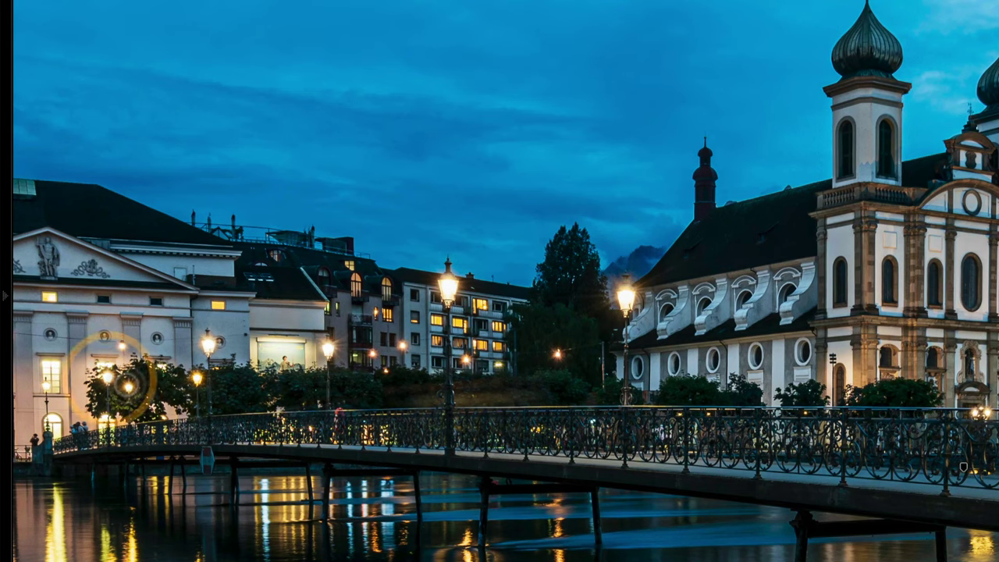
pyautogui.click(127, 377)
pyautogui.click(206, 381)
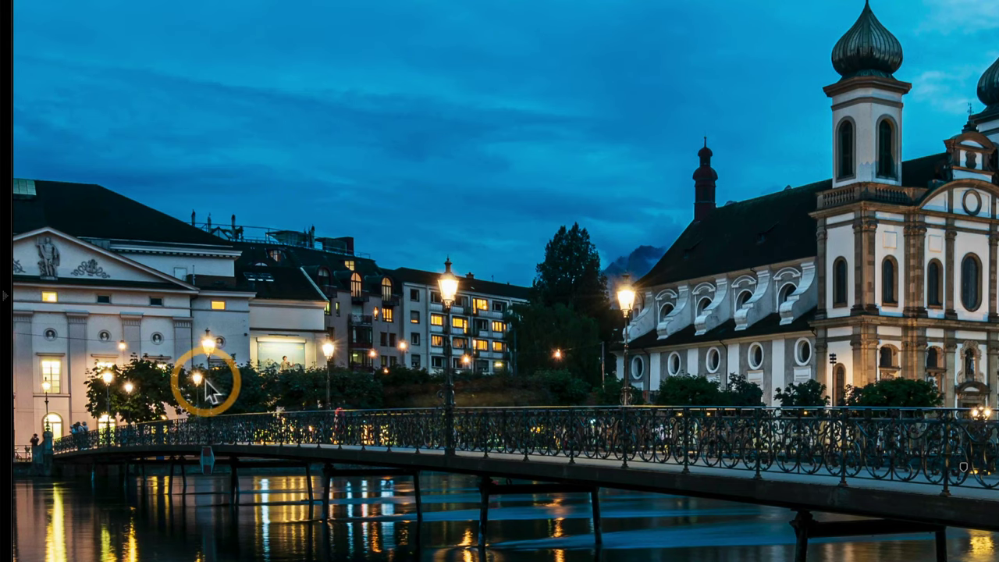
# Paint the mask over the largest golden lamp reflection and the thin one below the bridge, checking coverage with the mask overlay
pyautogui.press('z')
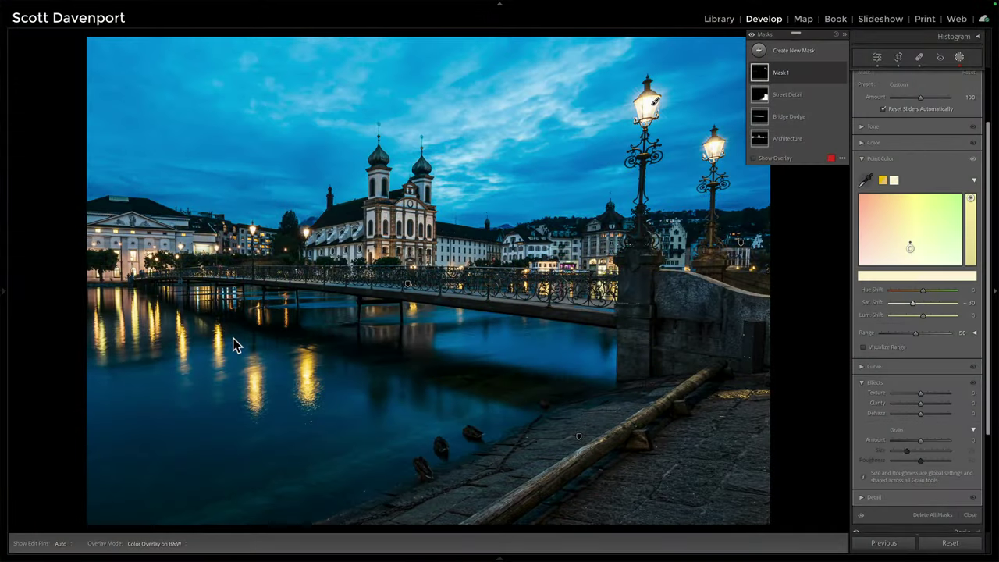
pyautogui.press('z')
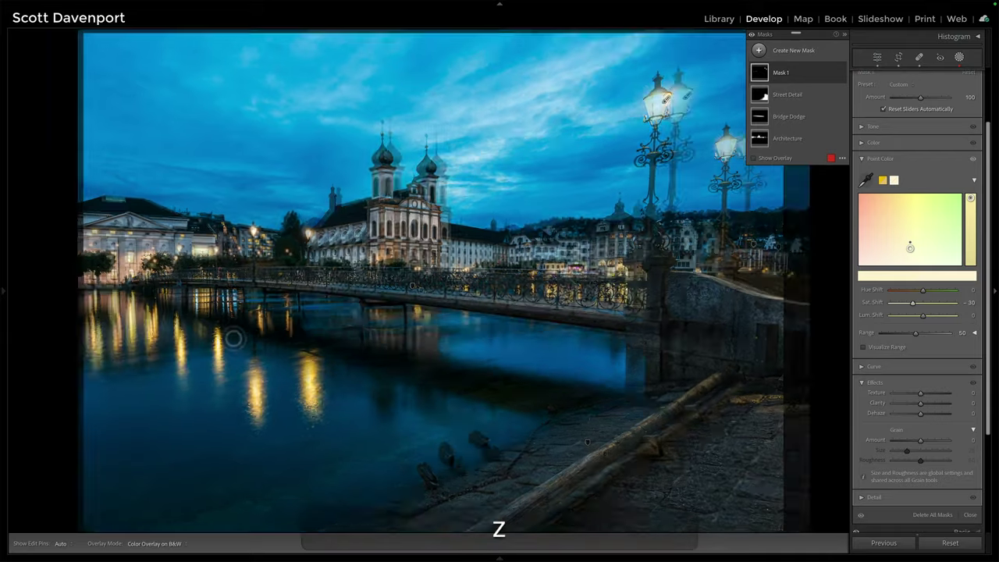
pyautogui.press('space')
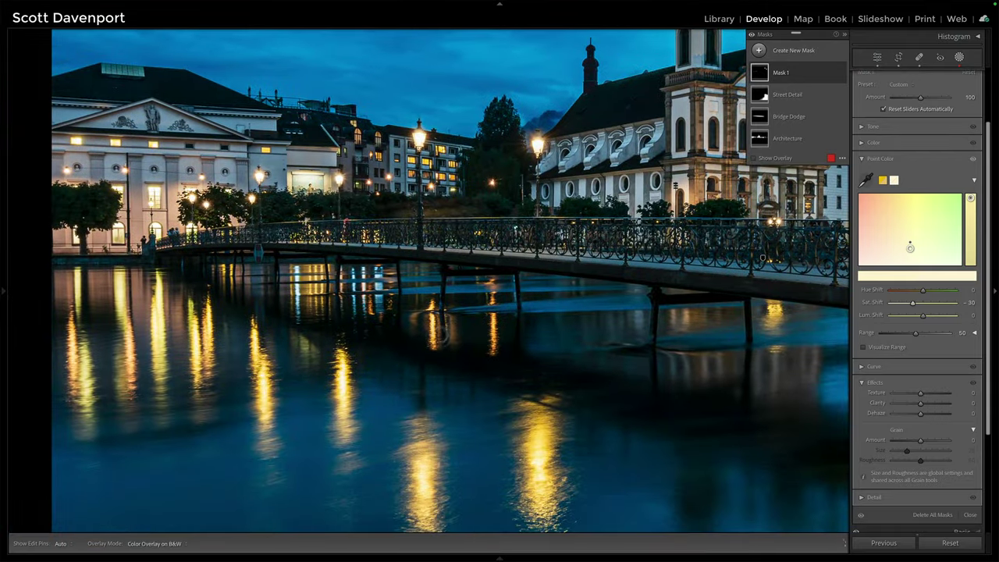
pyautogui.click(793, 74)
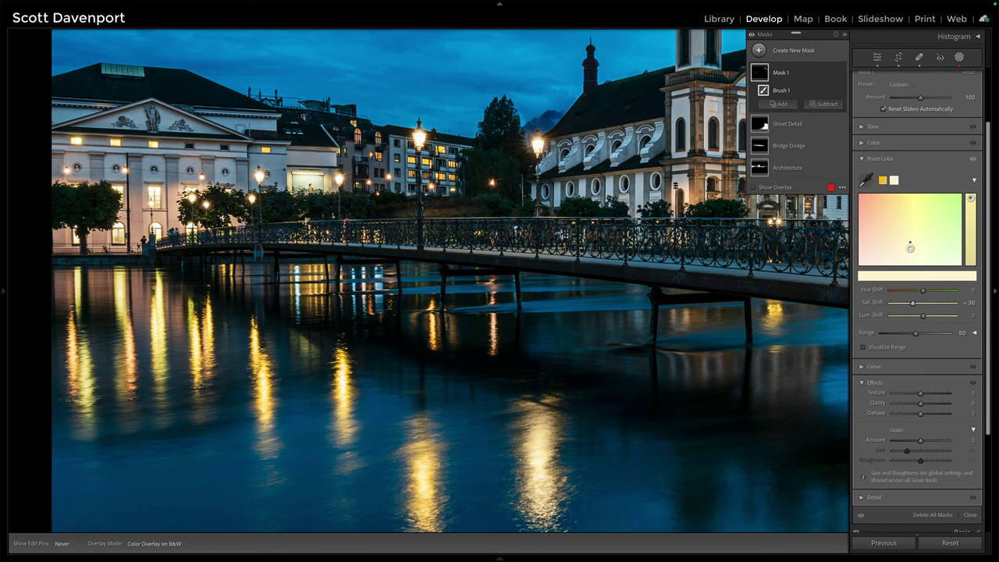
pyautogui.press('o')
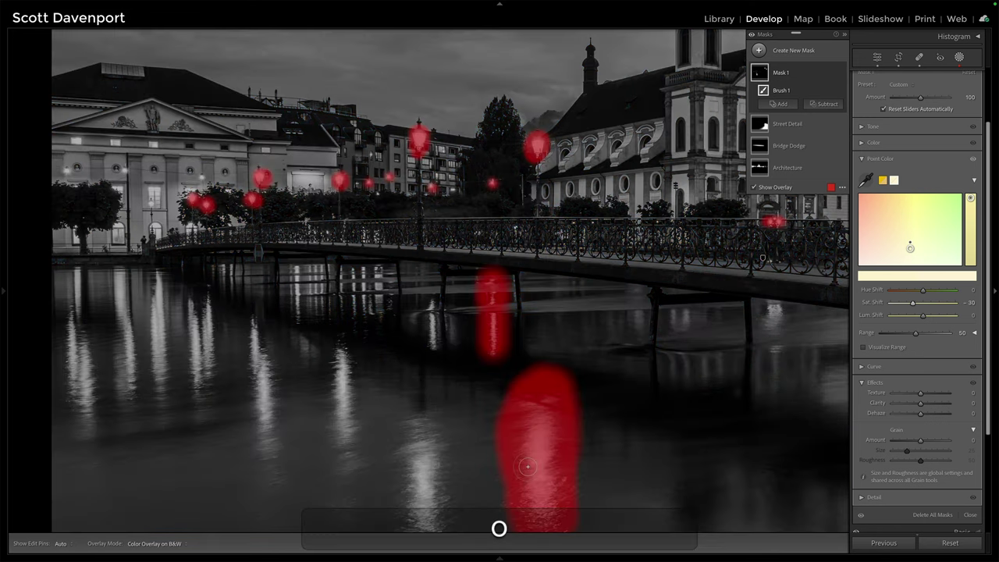
pyautogui.press('o')
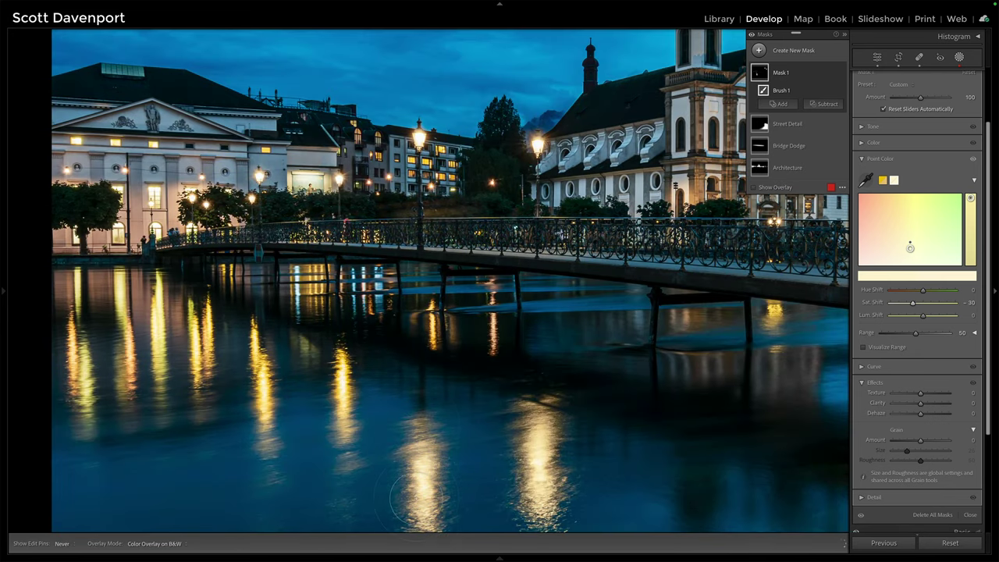
# Brush the lamp mask over the remaining golden reflections across the water, adjusting the brush to suit them
pyautogui.press('h')
pyautogui.press('h')
pyautogui.press('h')
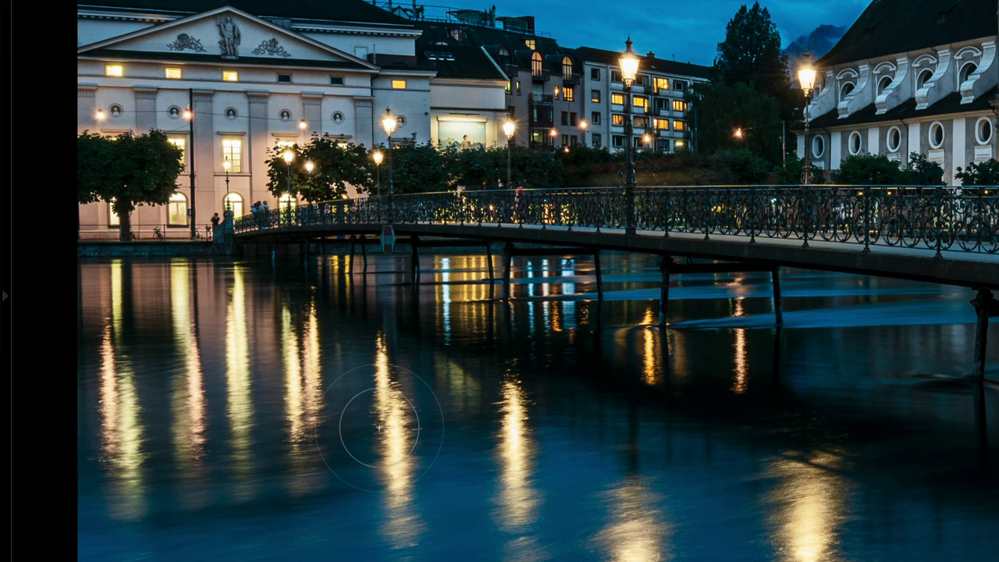
pyautogui.hotkey('shift', ']')
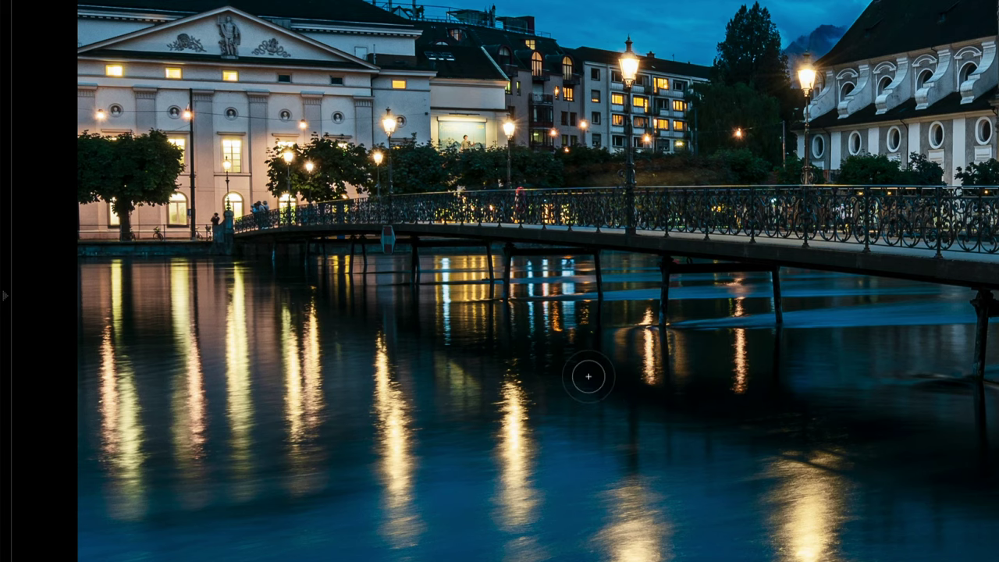
# Add the small yellow light behind the bridge railing, in front of the white houses, to the lamp mask
pyautogui.press('space')
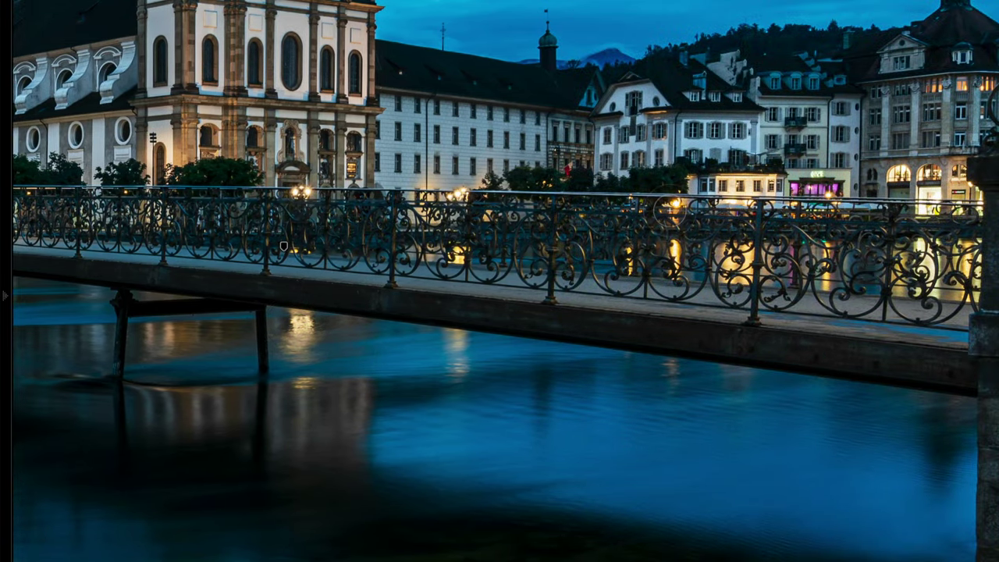
pyautogui.click(673, 205)
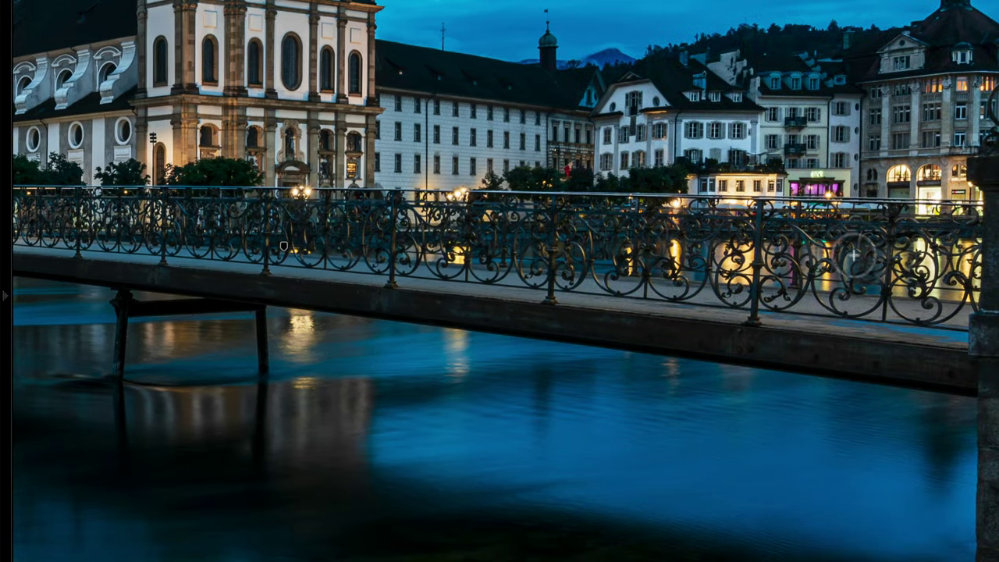
pyautogui.press('z')
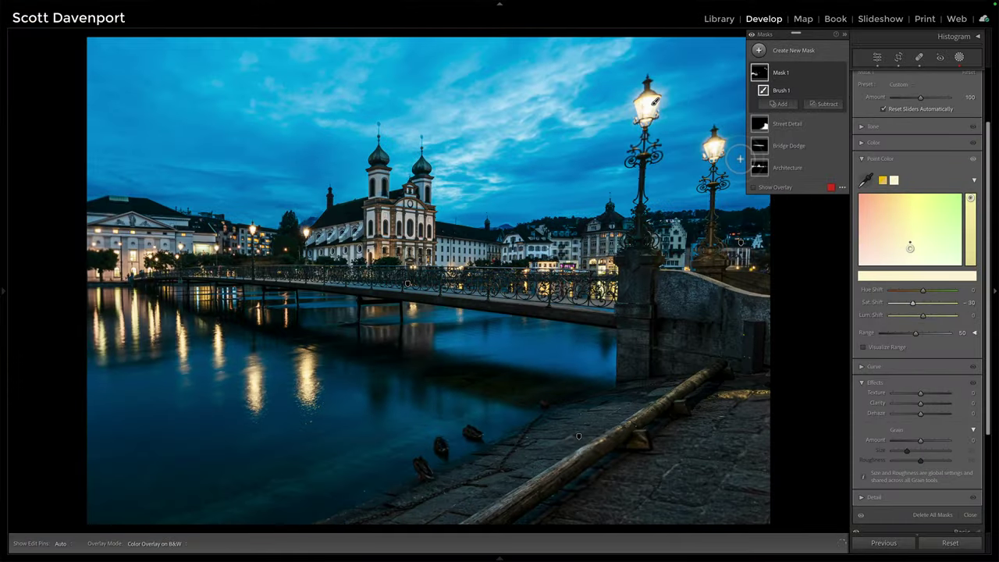
# Rename the lamp mask "Street Lamps" and toggle its visibility to compare the whole photo with and without it
pyautogui.doubleClick(783, 73)
pyautogui.write('Street Lamps')
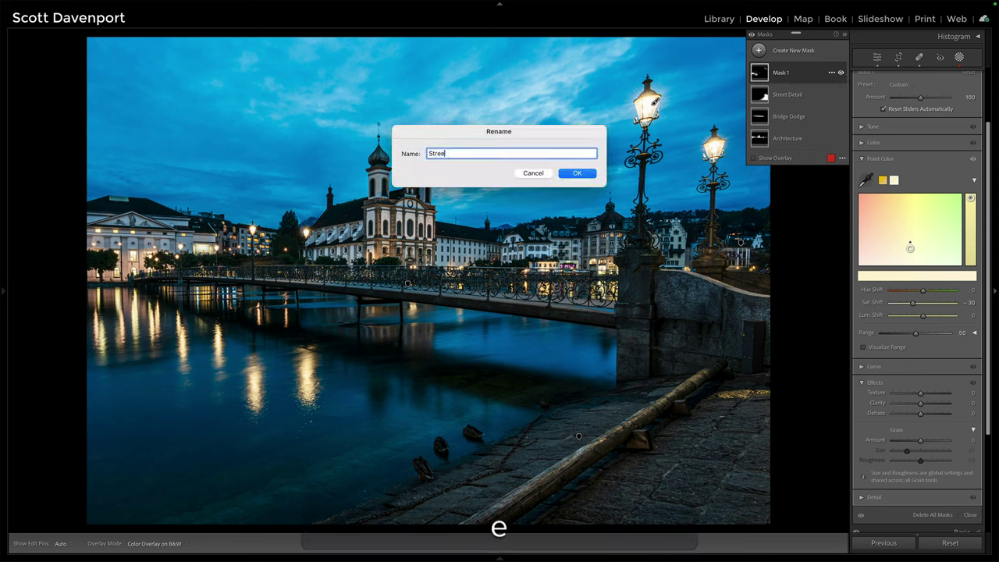
pyautogui.press('Return')
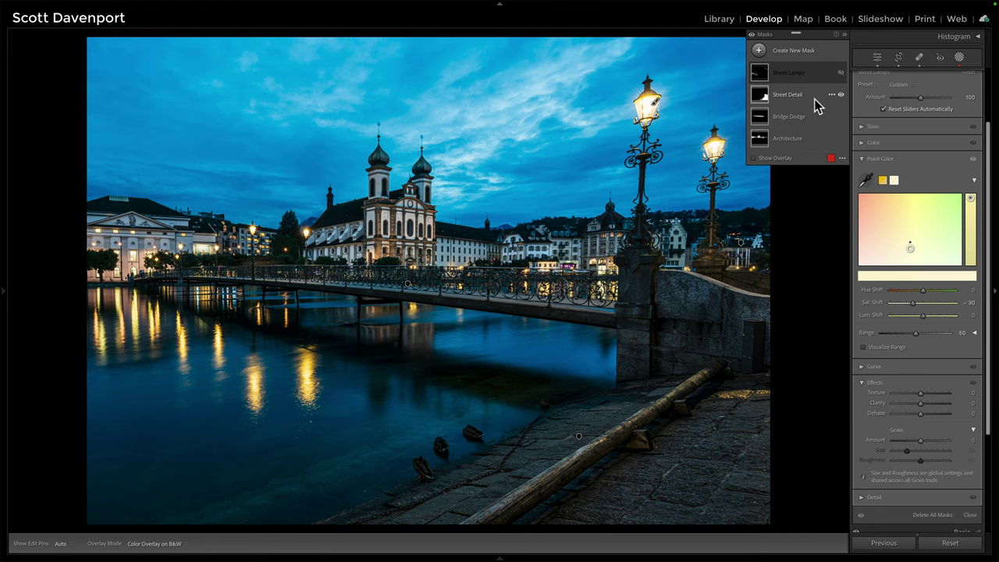
pyautogui.click(841, 72)
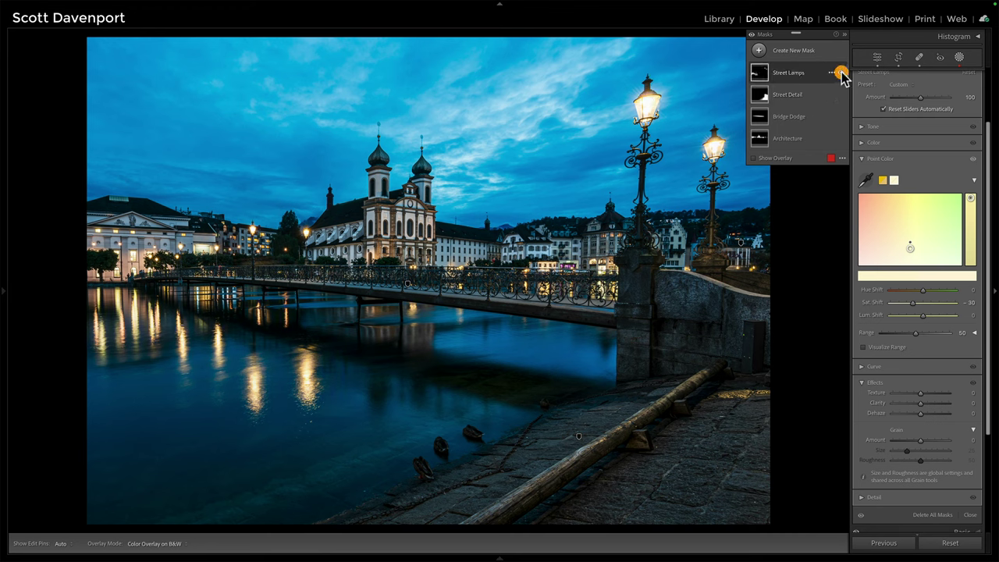